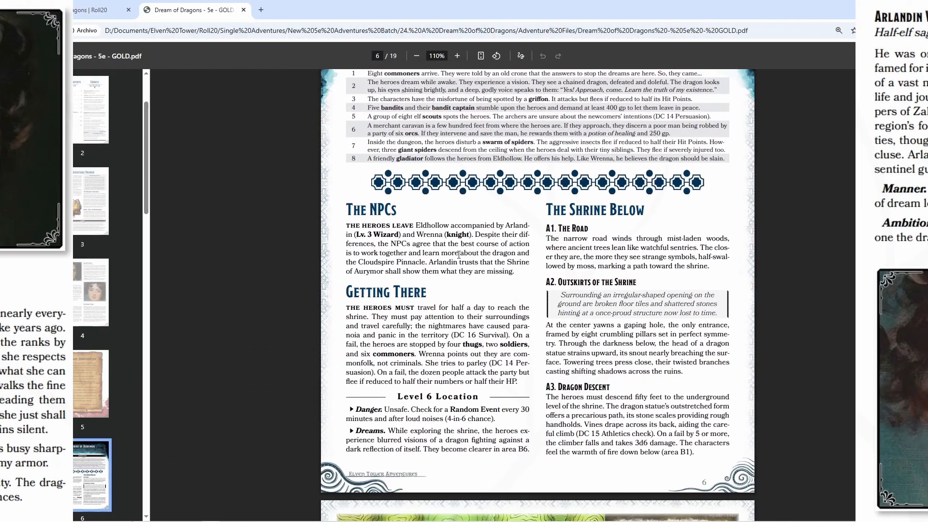
Review the NPC descriptions in the adventure PDF, and browse the D&D 5th Edition compendium categories in Roll20
{"action": "left_click_drag", "start_coordinate": [480, 235], "coordinate": [344, 231]}
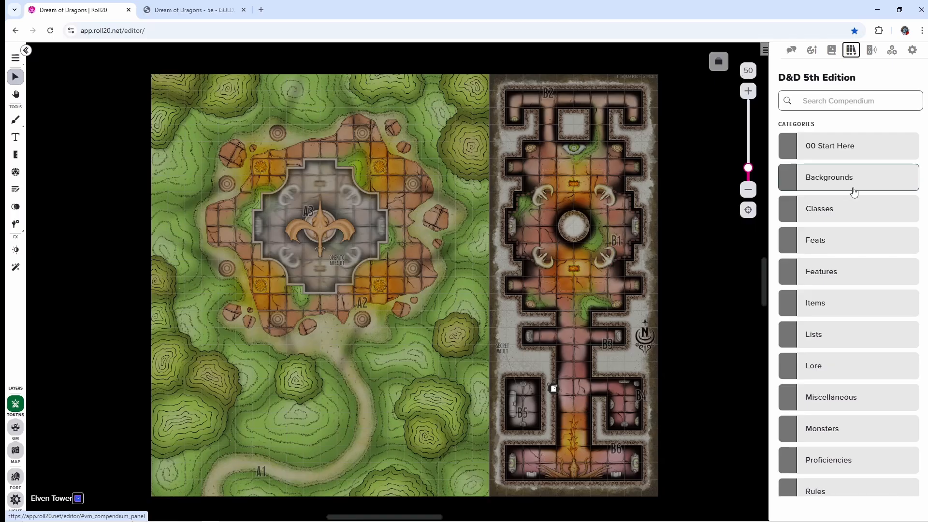
{"action": "scroll", "coordinate": [843, 218], "scroll_direction": "down", "scroll_amount": 3}
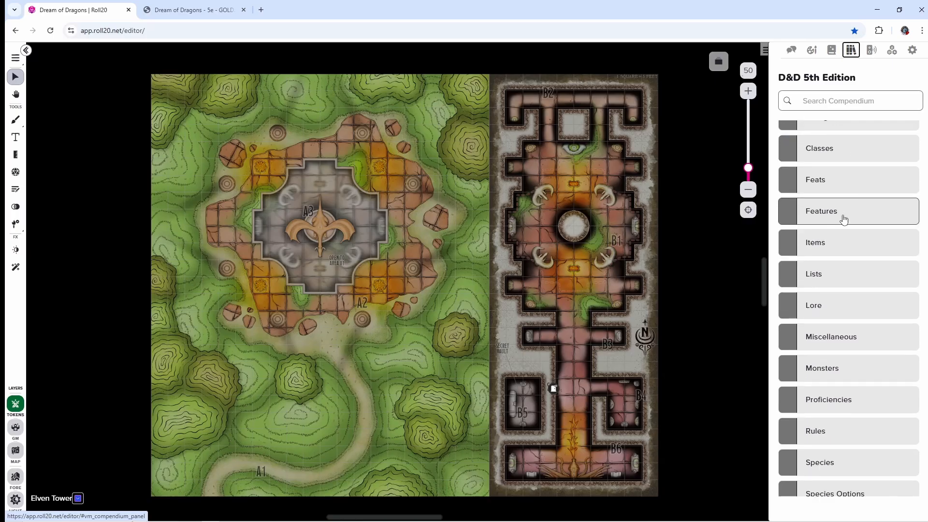
{"action": "scroll", "coordinate": [843, 219], "scroll_direction": "down", "scroll_amount": 3}
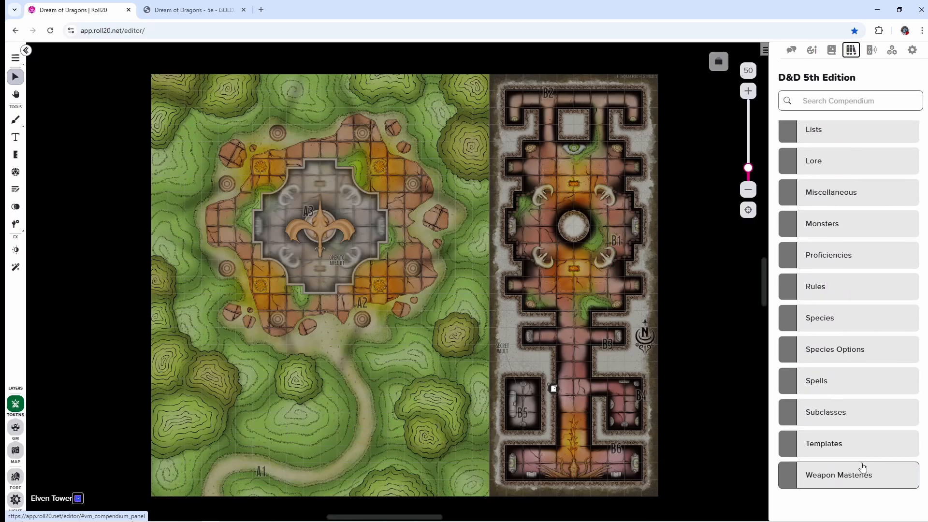
{"action": "scroll", "coordinate": [854, 178], "scroll_direction": "up", "scroll_amount": 6}
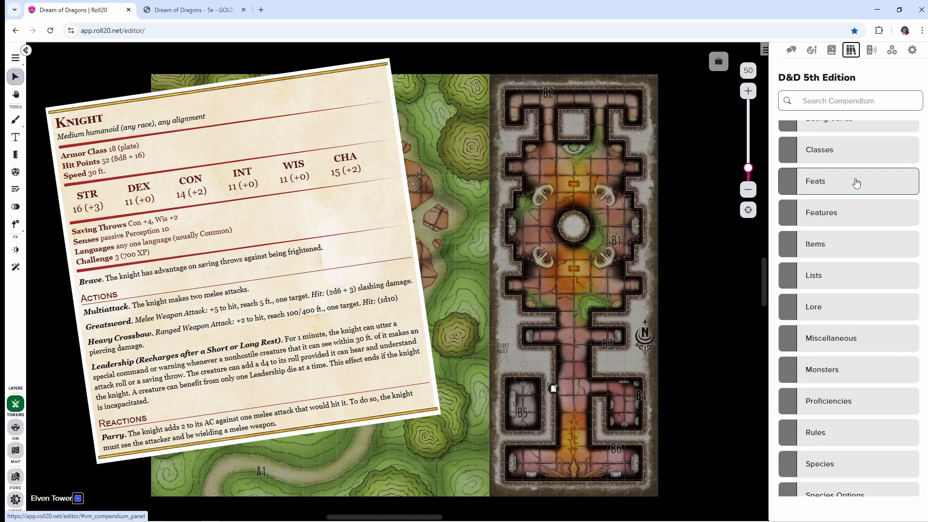
Search the compendium for "knight", place the Free Basic Rules (2024) Knight on the map northeast of area A3, and show the journal
{"action": "left_click", "coordinate": [834, 101]}
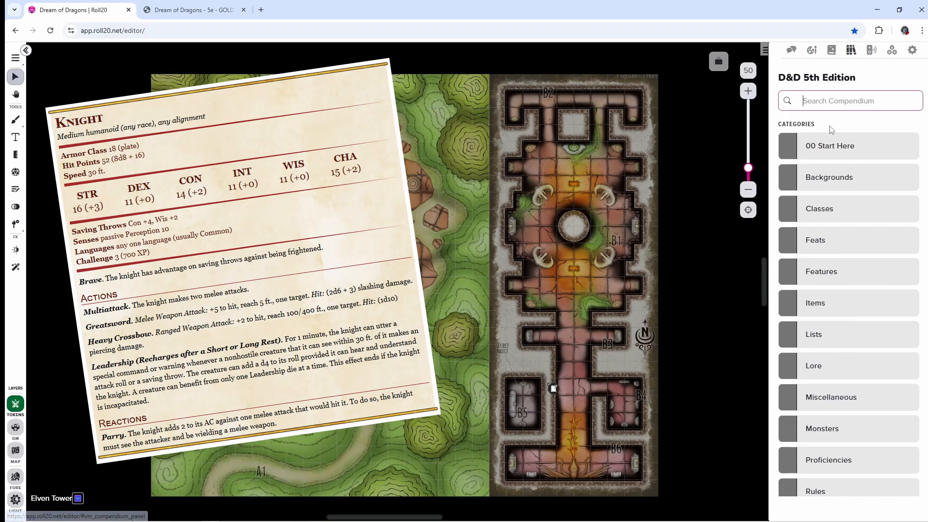
{"action": "type", "text": "knig"}
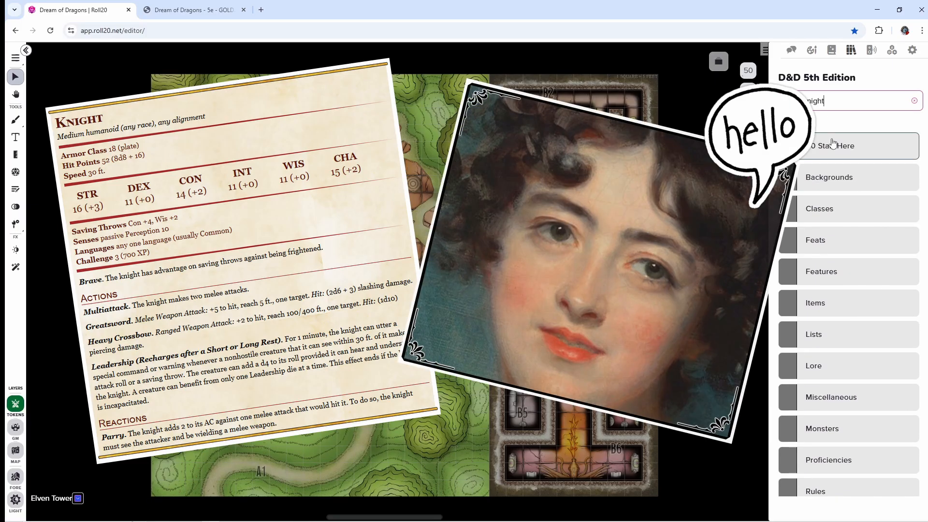
{"action": "type", "text": "ht"}
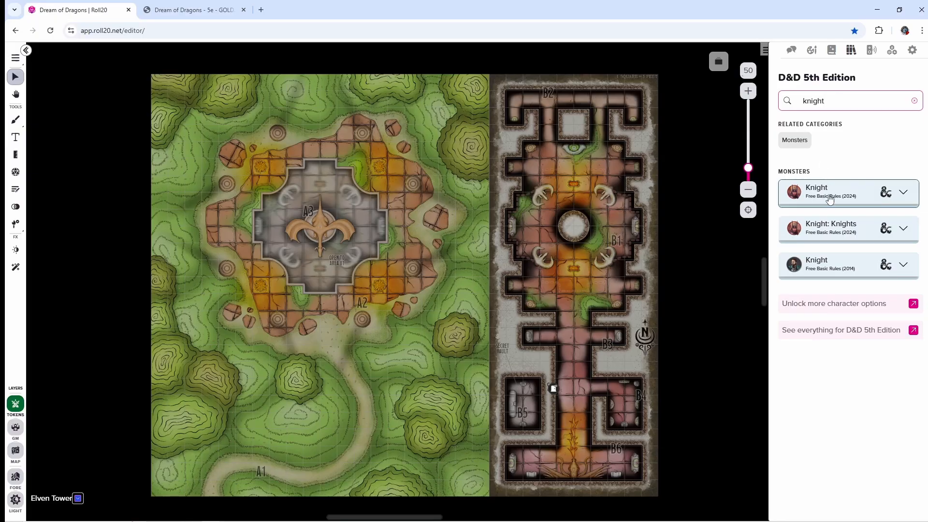
{"action": "left_click_drag", "start_coordinate": [824, 193], "coordinate": [443, 174]}
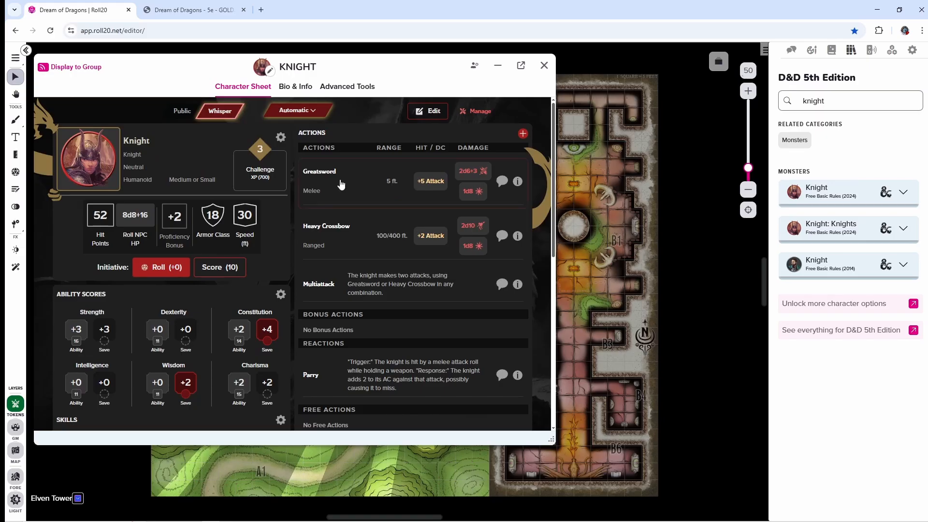
{"action": "left_click", "coordinate": [544, 67]}
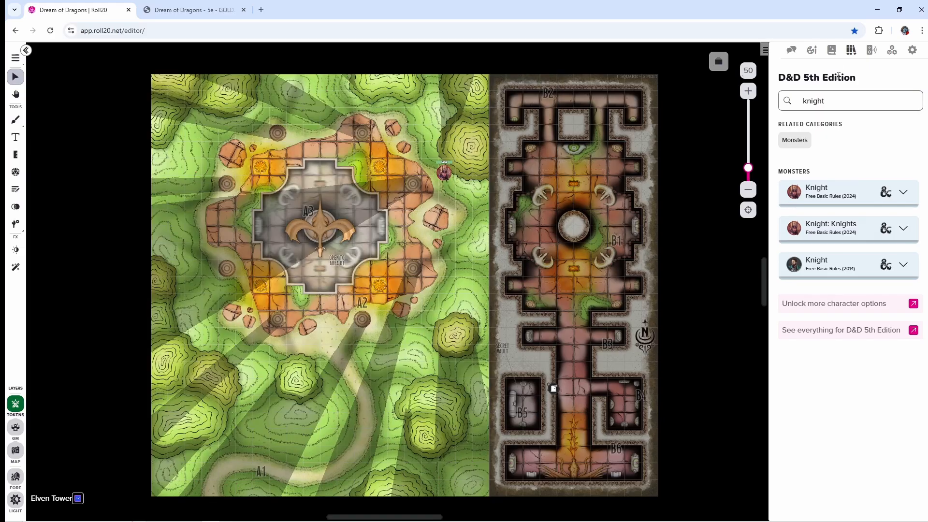
{"action": "left_click", "coordinate": [831, 50]}
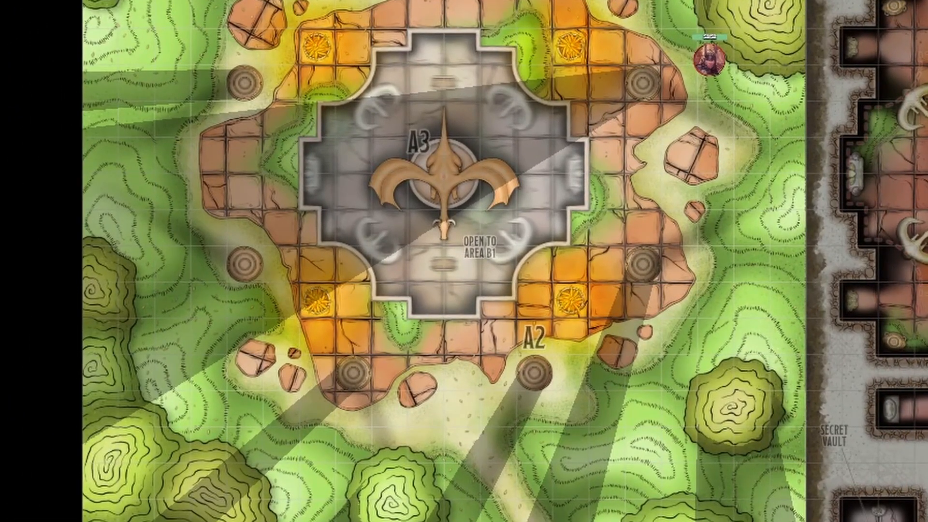
Move the Knight token onto the dragon statue in area A3 and delete it from the map
{"action": "left_click_drag", "start_coordinate": [710, 69], "coordinate": [468, 157]}
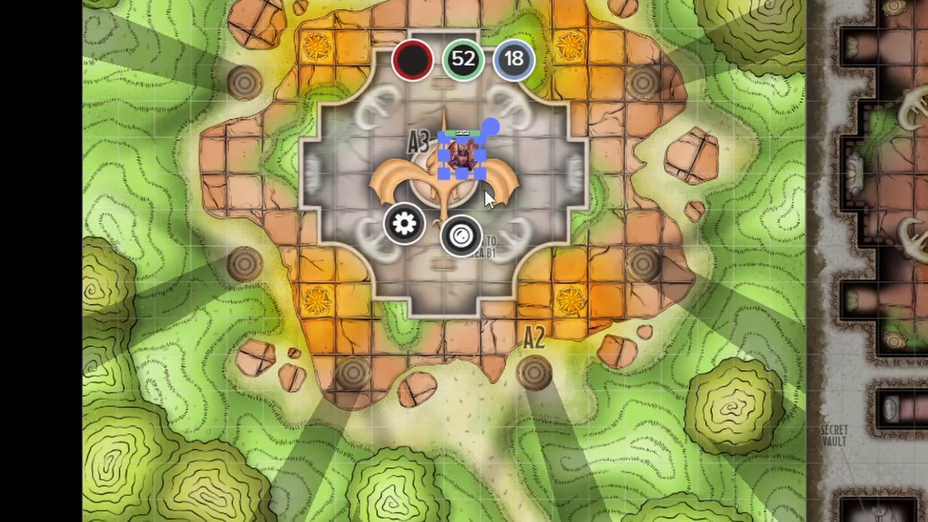
{"action": "key", "text": "Delete"}
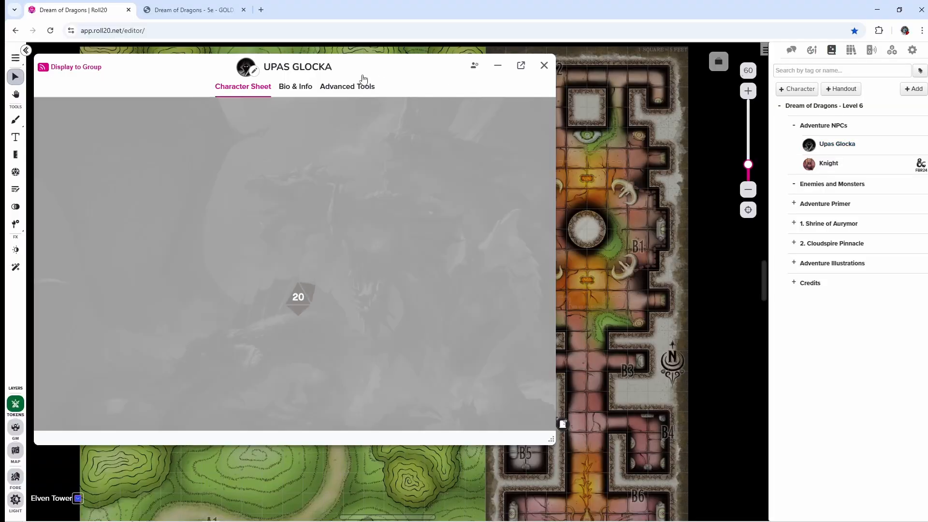
Reposition the open NPC character sheet over the map and start building a new character in it
{"action": "left_click_drag", "start_coordinate": [346, 68], "coordinate": [491, 119]}
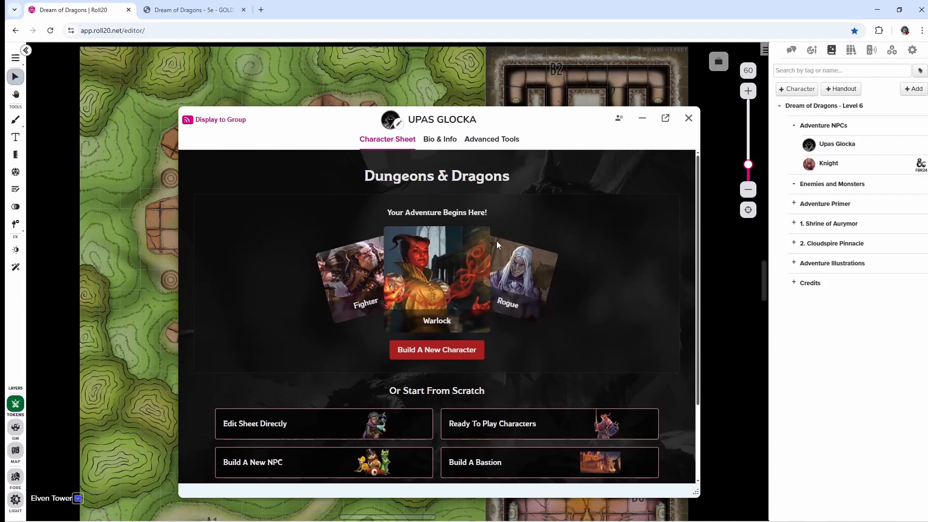
{"action": "left_click_drag", "start_coordinate": [427, 114], "coordinate": [398, 79]}
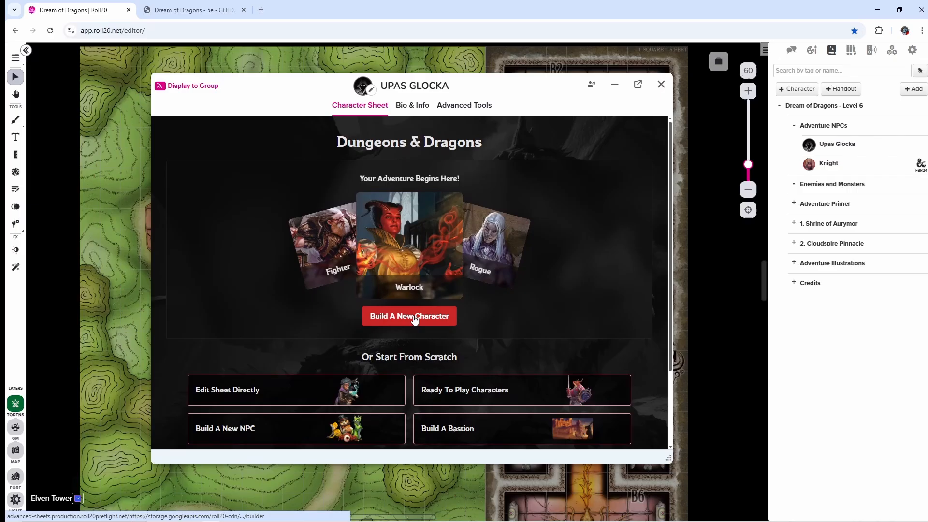
{"action": "left_click", "coordinate": [395, 348]}
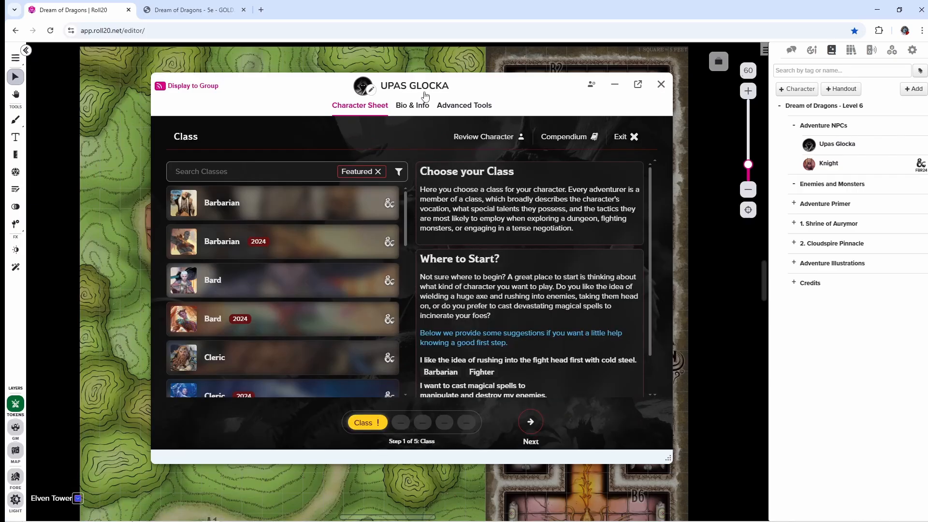
Choose the 2024 version of Wizard as the character's class
{"action": "scroll", "coordinate": [305, 248], "scroll_direction": "down", "scroll_amount": 15}
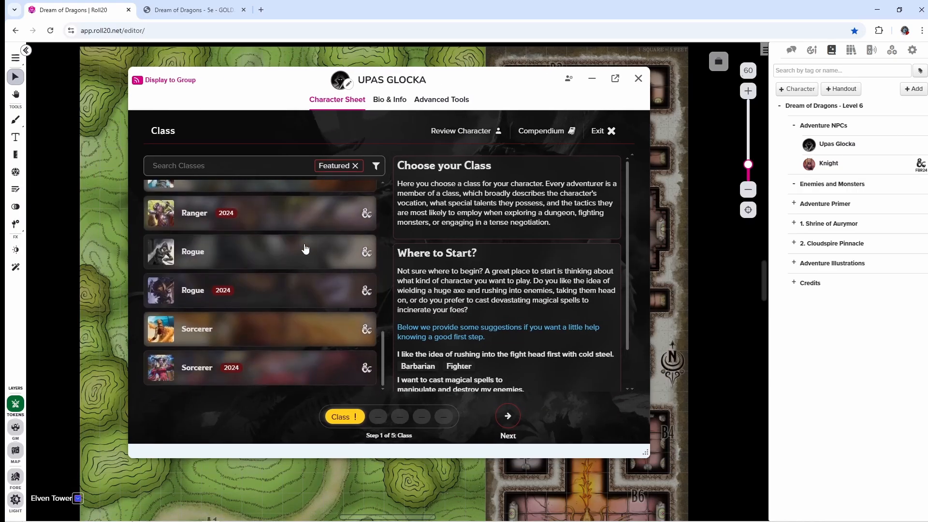
{"action": "left_click_drag", "start_coordinate": [383, 309], "coordinate": [383, 335]}
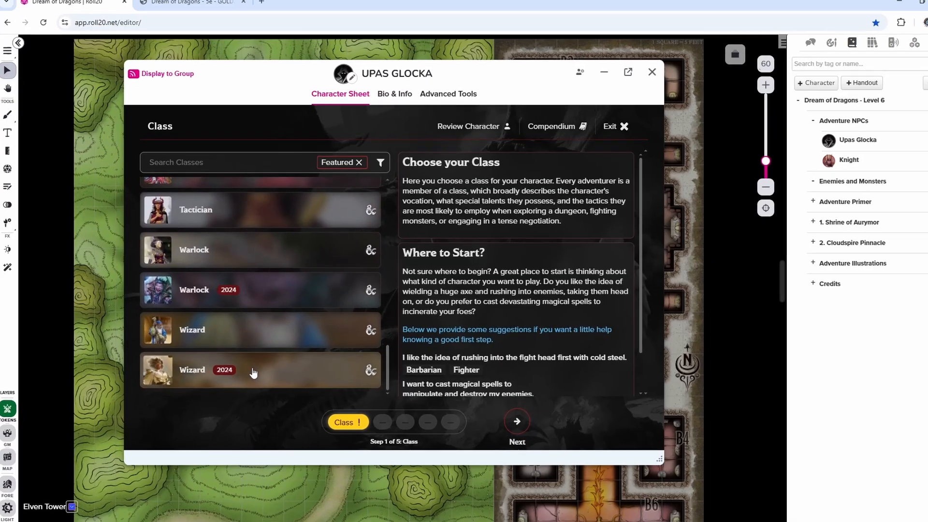
{"action": "left_click", "coordinate": [248, 370]}
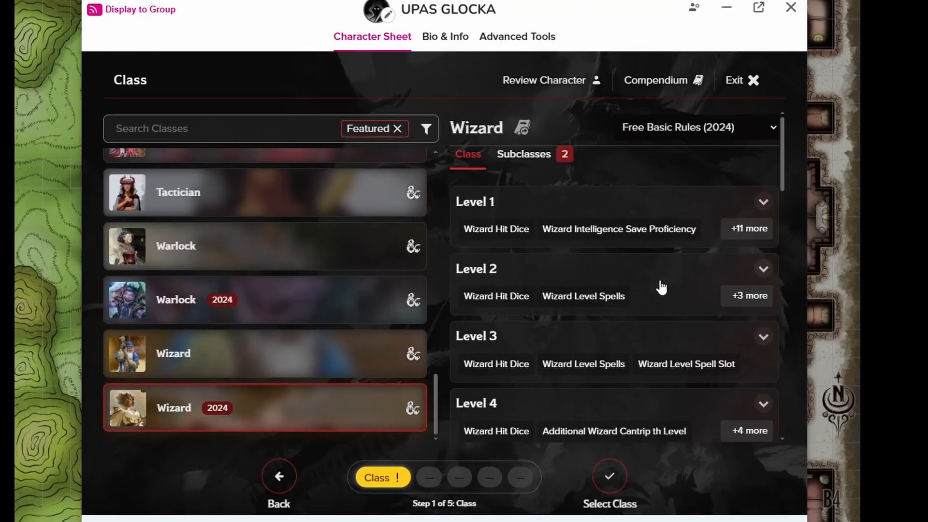
{"action": "left_click", "coordinate": [578, 458]}
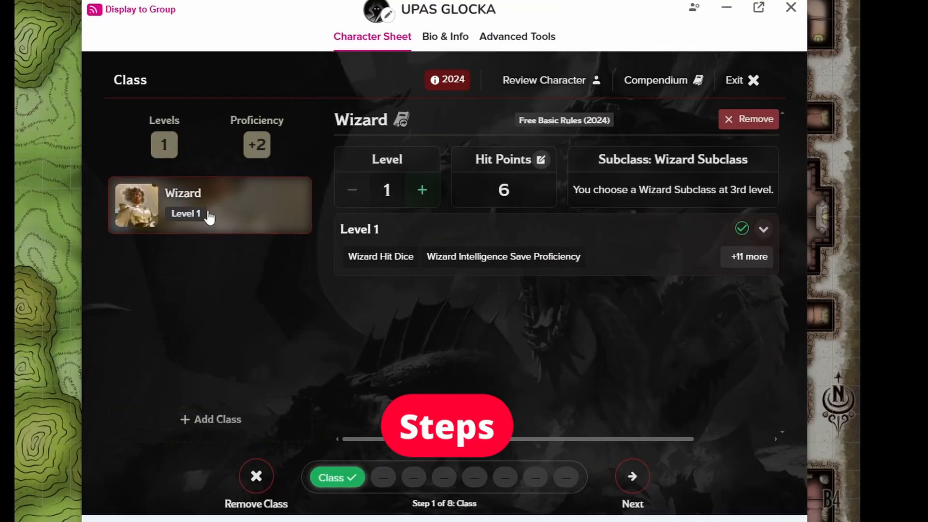
Raise the Wizard to level 3 with the Evoker (Free Basic Rules (2024)) subclass and continue to the species choice
{"action": "left_click", "coordinate": [422, 190]}
{"action": "left_click", "coordinate": [422, 189]}
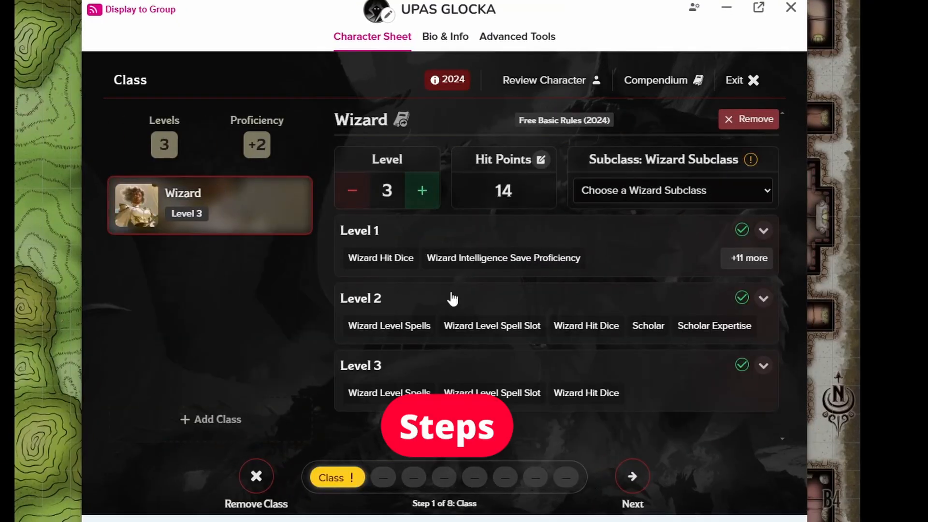
{"action": "left_click", "coordinate": [684, 190]}
{"action": "left_click", "coordinate": [608, 284]}
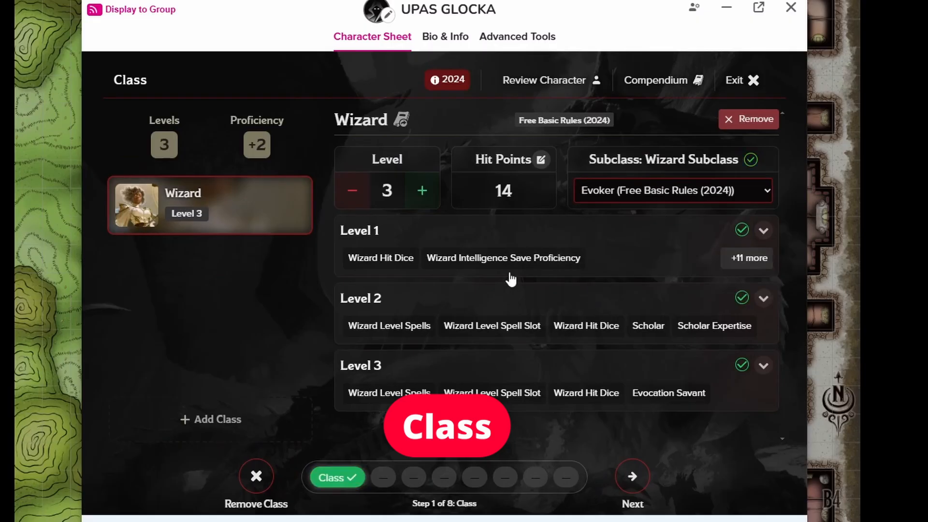
{"action": "left_click", "coordinate": [684, 190]}
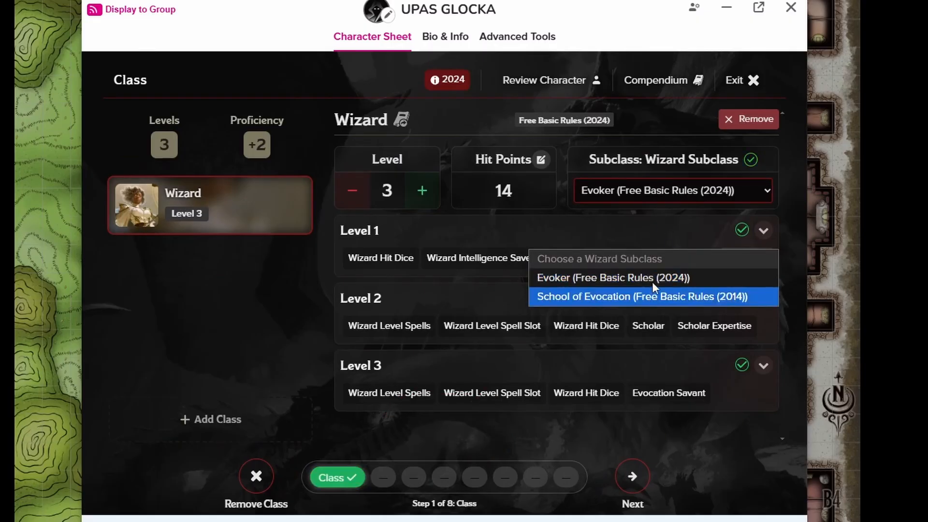
{"action": "left_click", "coordinate": [653, 283]}
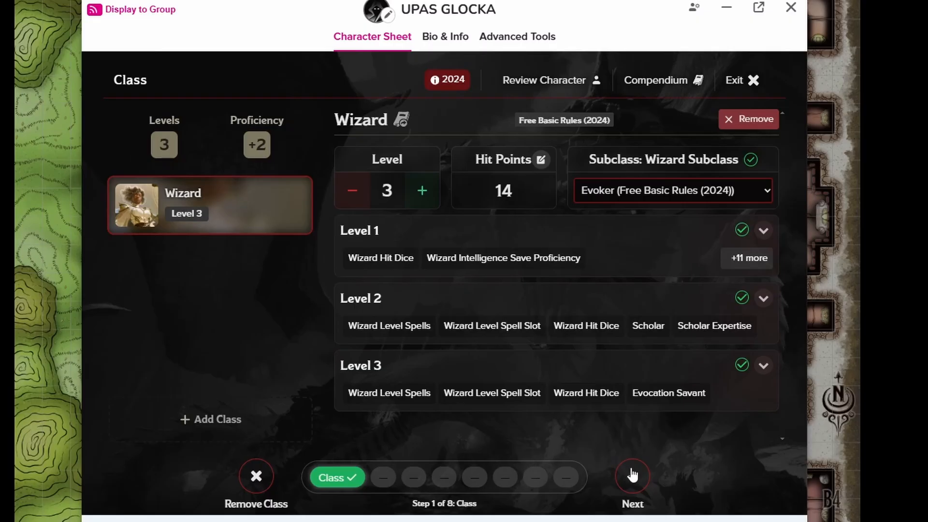
{"action": "left_click", "coordinate": [632, 476]}
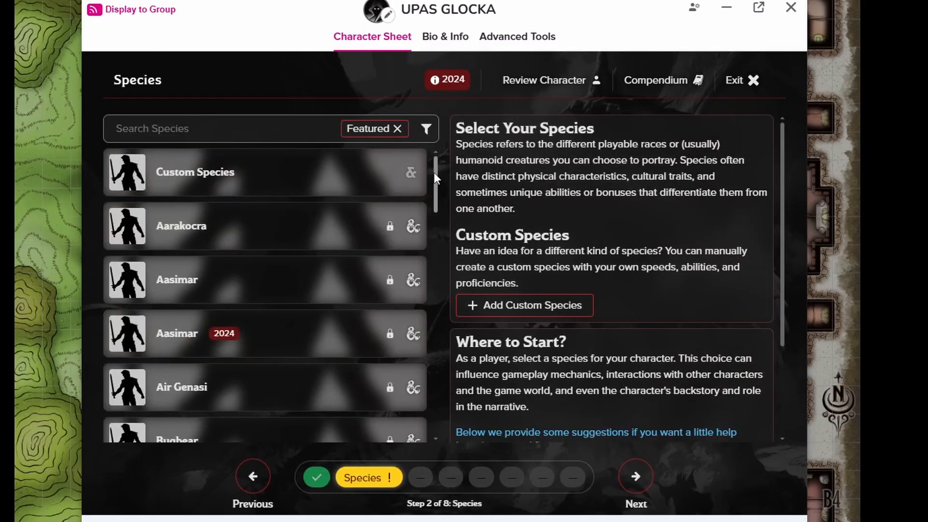
Choose Half-Elf as the species, look through its features, and continue to the background choice
{"action": "left_click_drag", "start_coordinate": [433, 172], "coordinate": [436, 373]}
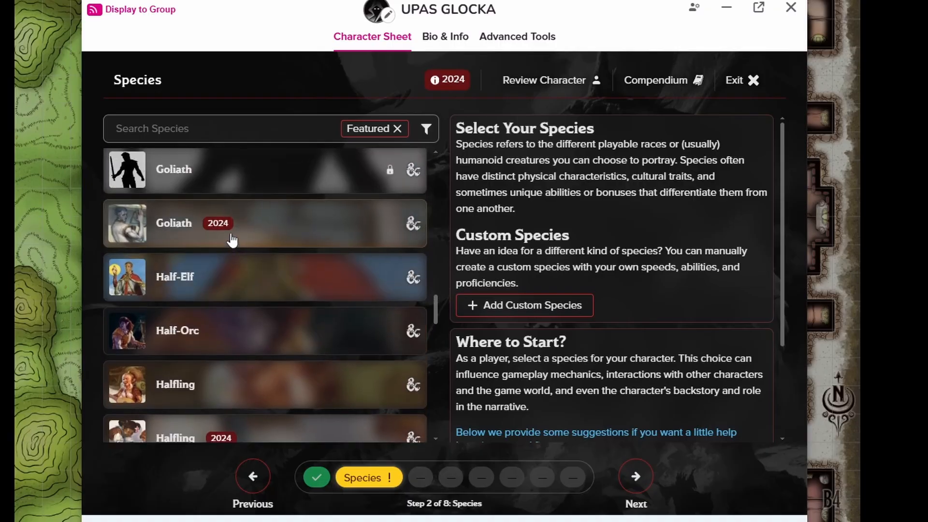
{"action": "left_click", "coordinate": [236, 292]}
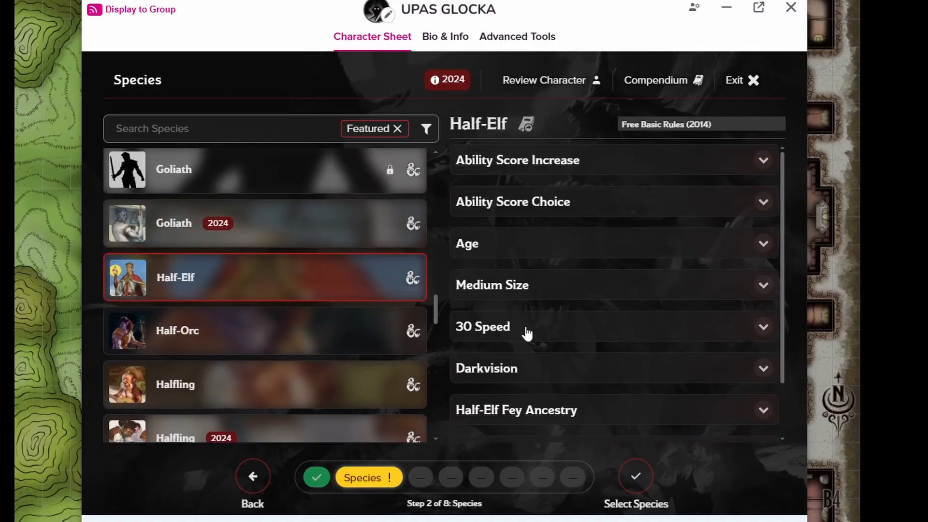
{"action": "left_click", "coordinate": [637, 471]}
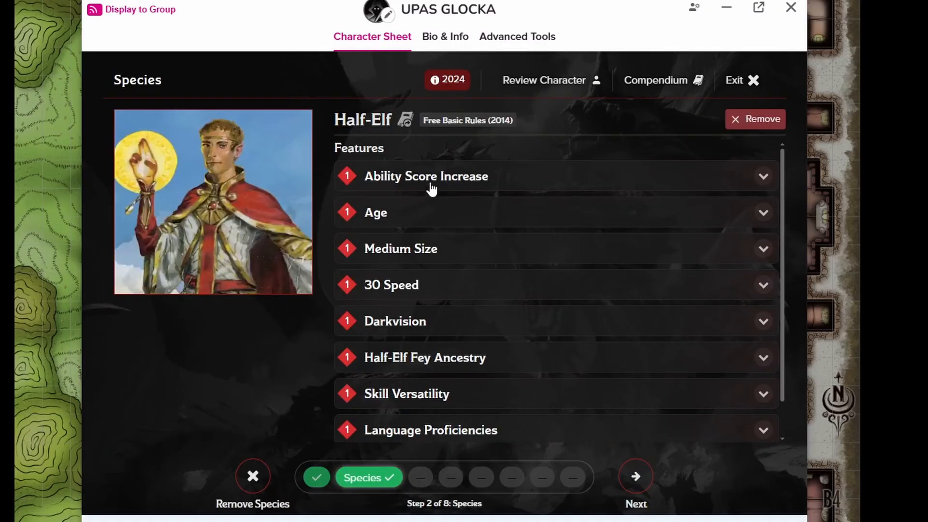
{"action": "scroll", "coordinate": [549, 242], "scroll_direction": "down", "scroll_amount": 1}
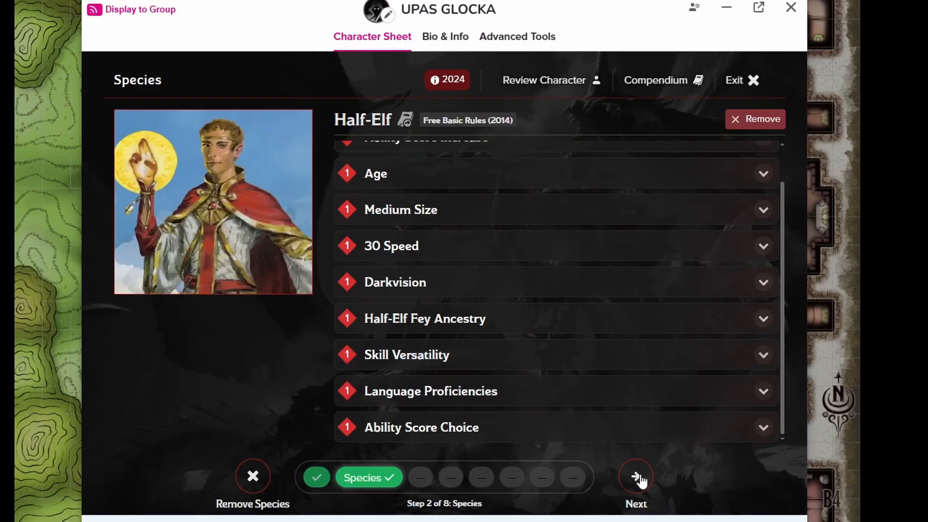
{"action": "scroll", "coordinate": [599, 309], "scroll_direction": "up", "scroll_amount": 1}
{"action": "scroll", "coordinate": [598, 295], "scroll_direction": "down", "scroll_amount": 1}
{"action": "scroll", "coordinate": [598, 291], "scroll_direction": "up", "scroll_amount": 1}
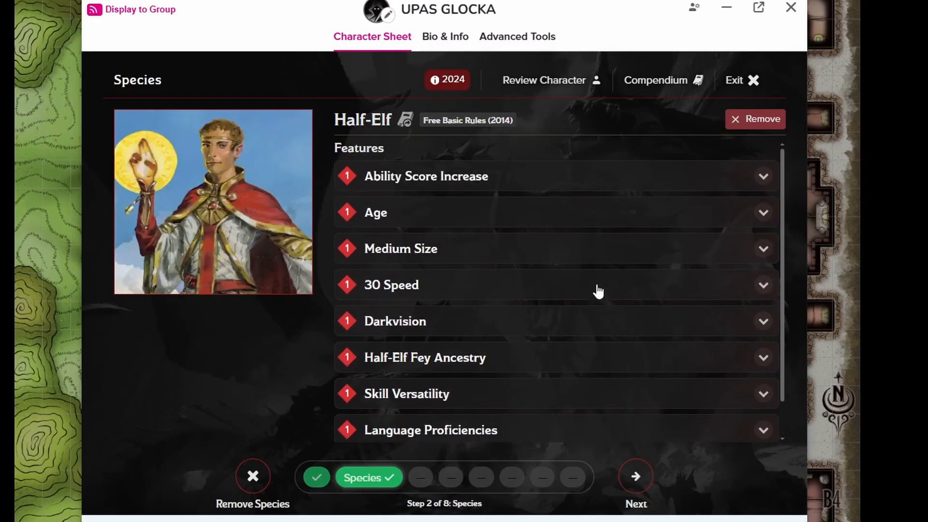
{"action": "scroll", "coordinate": [597, 290], "scroll_direction": "down", "scroll_amount": 1}
{"action": "scroll", "coordinate": [596, 290], "scroll_direction": "up", "scroll_amount": 1}
{"action": "scroll", "coordinate": [604, 333], "scroll_direction": "down", "scroll_amount": 1}
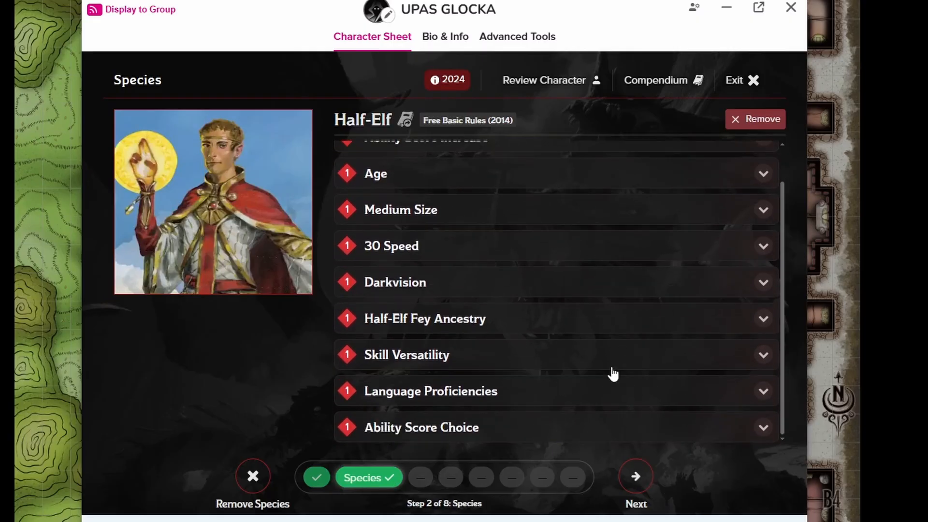
{"action": "left_click", "coordinate": [636, 486]}
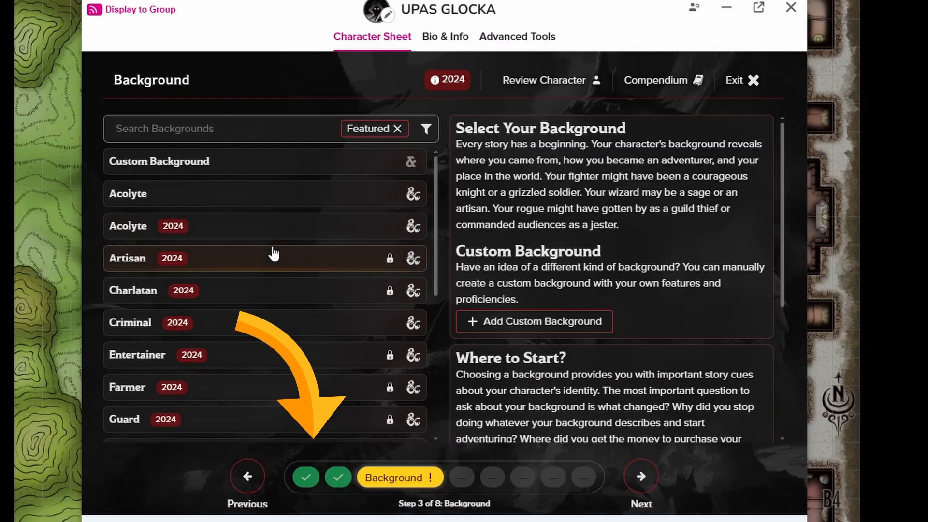
Choose the 2024 version of Acolyte as the character's background
{"action": "scroll", "coordinate": [271, 254], "scroll_direction": "down", "scroll_amount": 3}
{"action": "scroll", "coordinate": [271, 254], "scroll_direction": "up", "scroll_amount": 3}
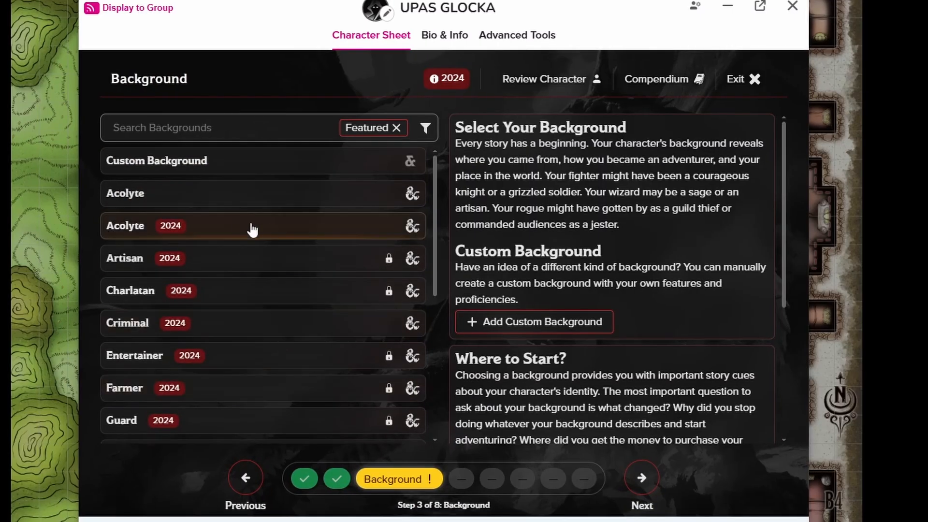
{"action": "left_click", "coordinate": [277, 234]}
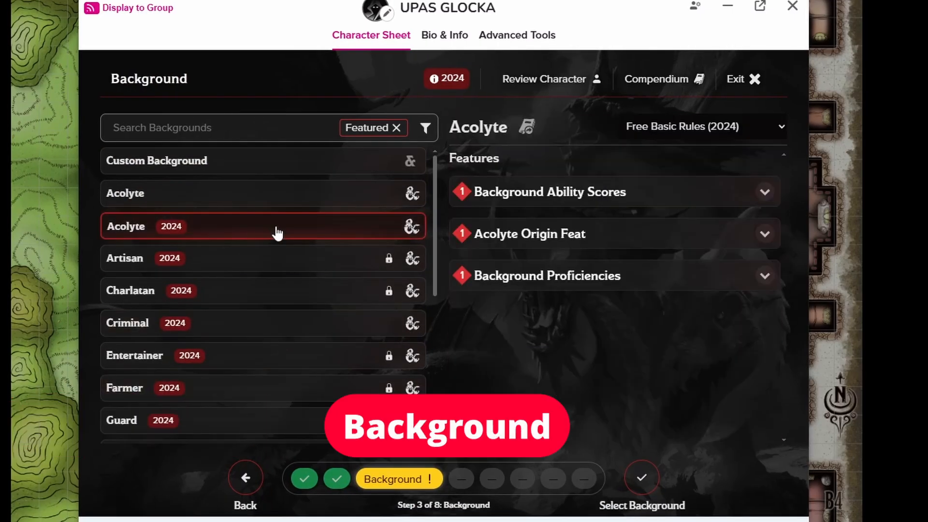
{"action": "left_click", "coordinate": [641, 479]}
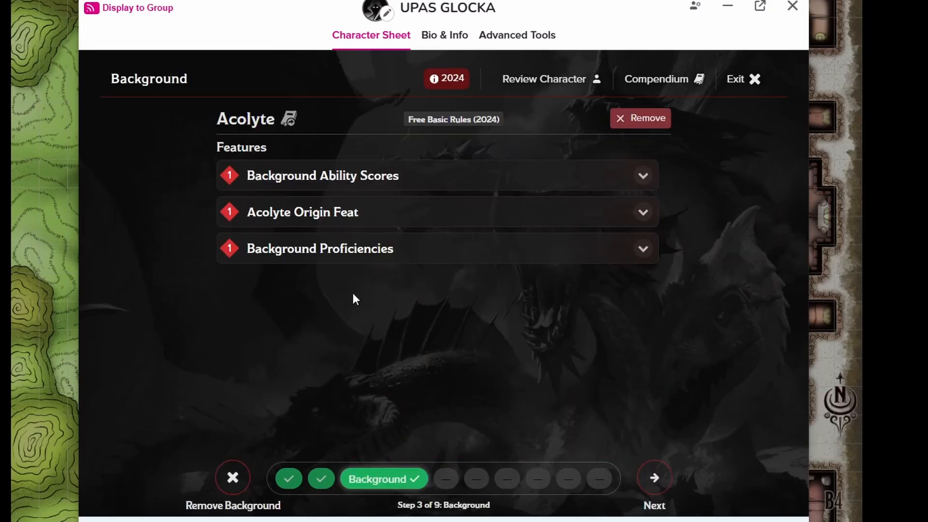
Check the Acolyte's Background Ability Scores and Origin Feat details, and continue to the ability scores stage
{"action": "left_click", "coordinate": [644, 177]}
{"action": "left_click", "coordinate": [644, 177]}
{"action": "left_click", "coordinate": [643, 216]}
{"action": "left_click", "coordinate": [655, 477]}
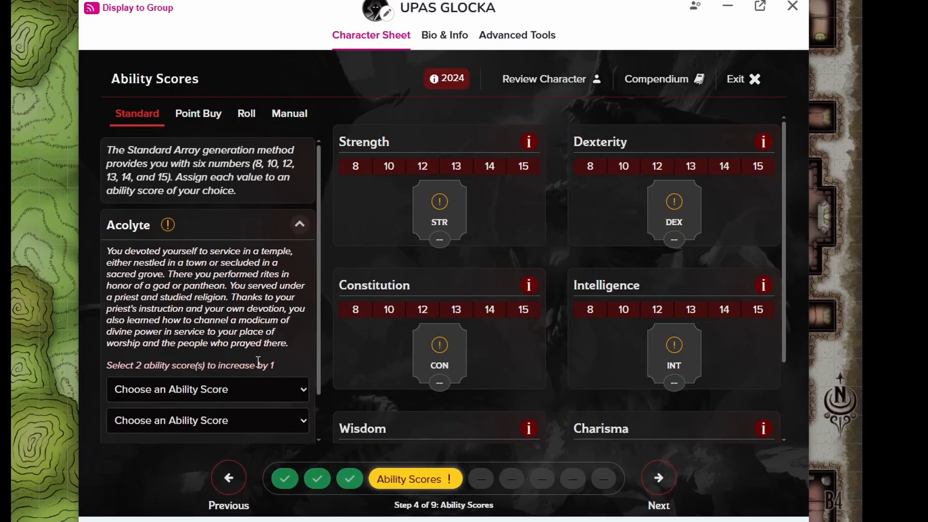
Assign the Acolyte ability increases: Intelligence and Wisdom for the pair, and Intelligence again for the single increase
{"action": "left_click", "coordinate": [242, 396]}
{"action": "scroll", "coordinate": [237, 349], "scroll_direction": "down", "scroll_amount": 2}
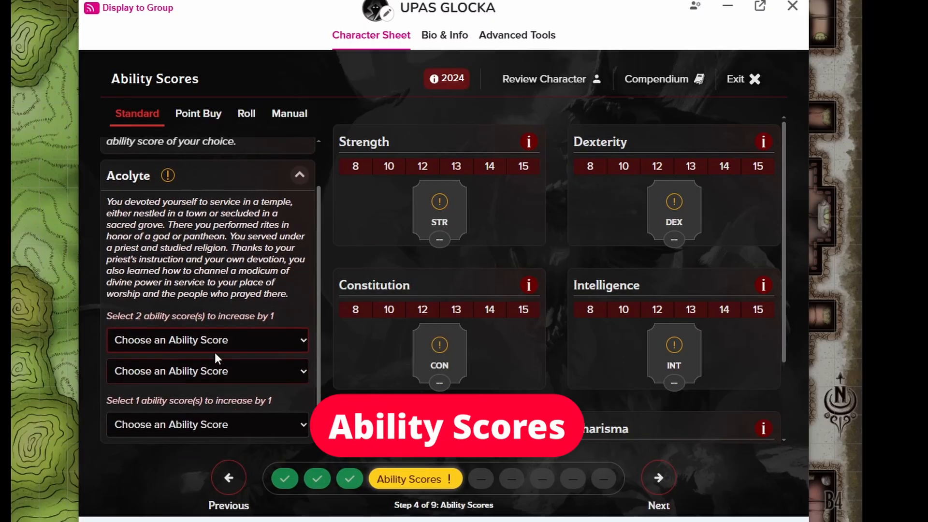
{"action": "left_click", "coordinate": [212, 348]}
{"action": "left_click", "coordinate": [172, 381]}
{"action": "left_click", "coordinate": [173, 371]}
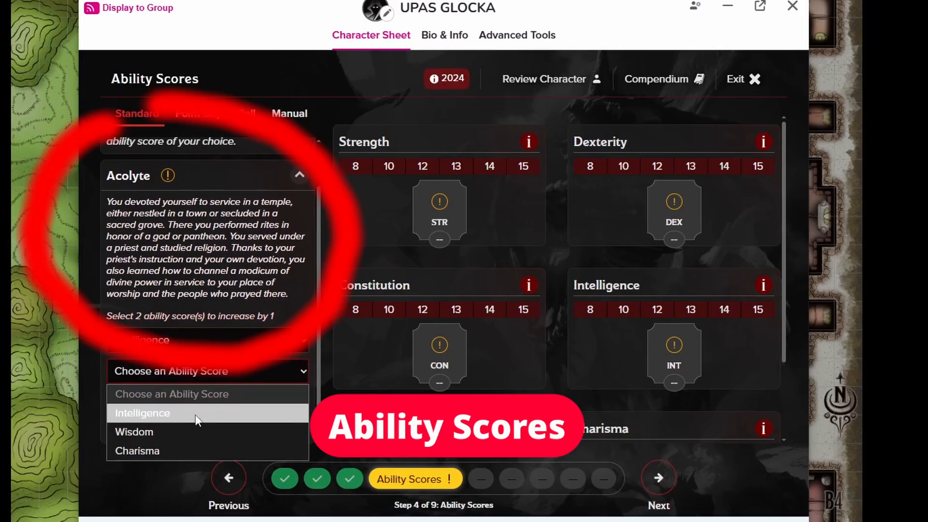
{"action": "left_click", "coordinate": [167, 434]}
{"action": "left_click", "coordinate": [219, 424]}
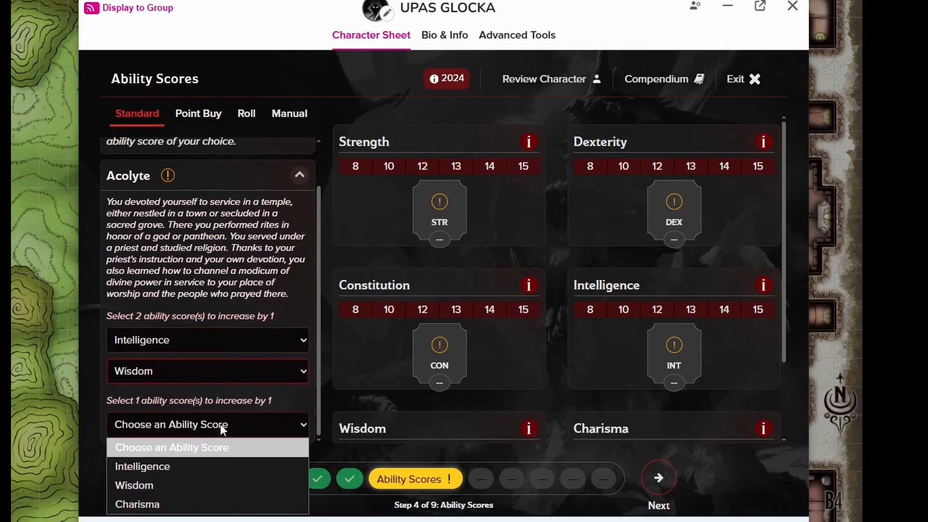
{"action": "left_click", "coordinate": [170, 466]}
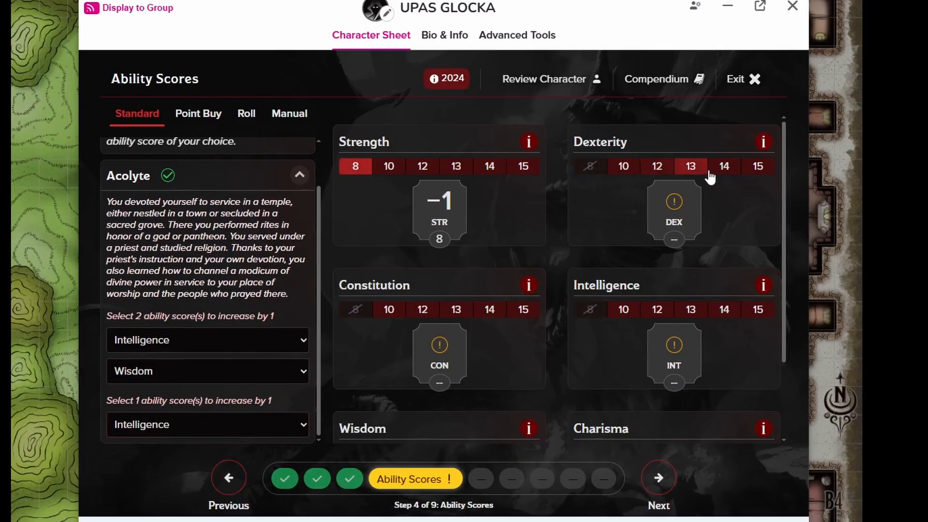
Assign the standard array values 8 to Strength, 14 to Dexterity and 13 to Constitution
{"action": "left_click", "coordinate": [692, 167]}
{"action": "scroll", "coordinate": [580, 227], "scroll_direction": "down", "scroll_amount": 1}
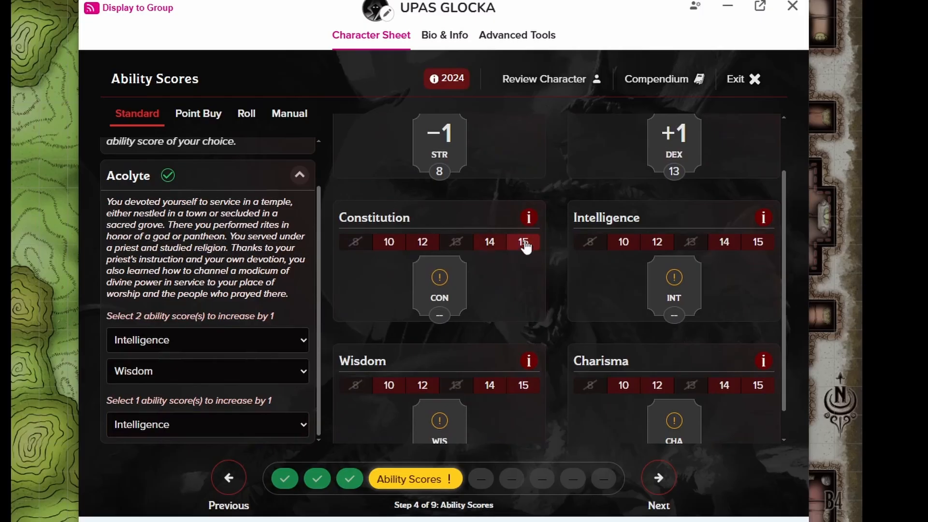
{"action": "scroll", "coordinate": [659, 154], "scroll_direction": "up", "scroll_amount": 1}
{"action": "left_click", "coordinate": [715, 167]}
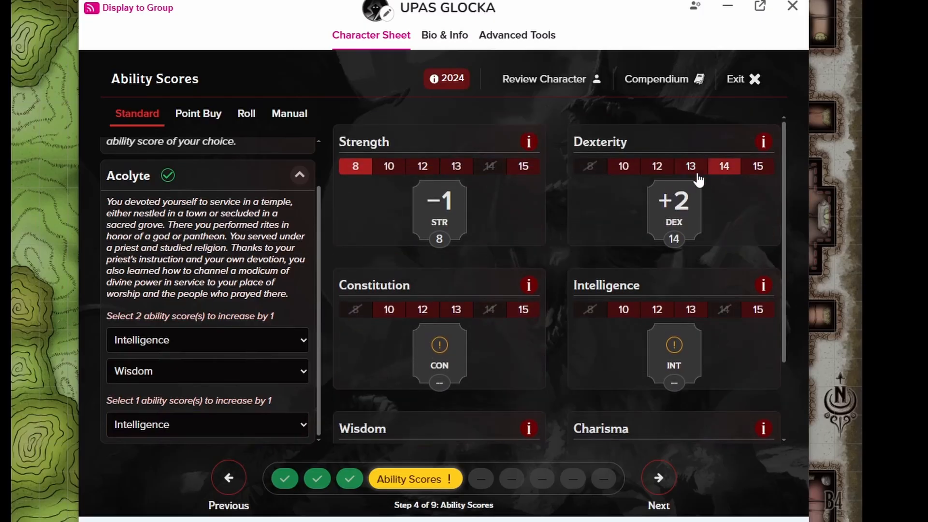
{"action": "scroll", "coordinate": [549, 268], "scroll_direction": "down", "scroll_amount": 1}
{"action": "left_click", "coordinate": [456, 241]}
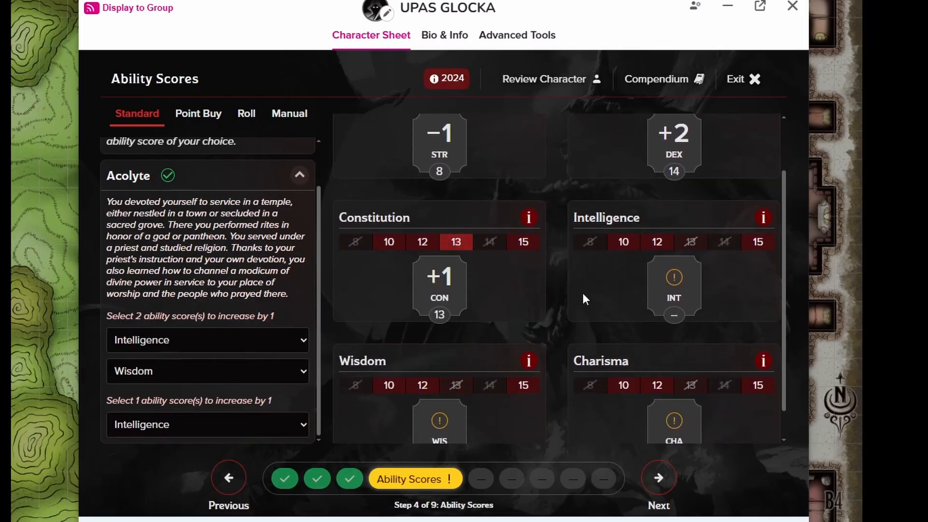
Assign 15 to Intelligence, 12 to Charisma and 10 to Wisdom, and continue to the feats stage
{"action": "scroll", "coordinate": [585, 294], "scroll_direction": "down", "scroll_amount": 1}
{"action": "scroll", "coordinate": [593, 261], "scroll_direction": "up", "scroll_amount": 1}
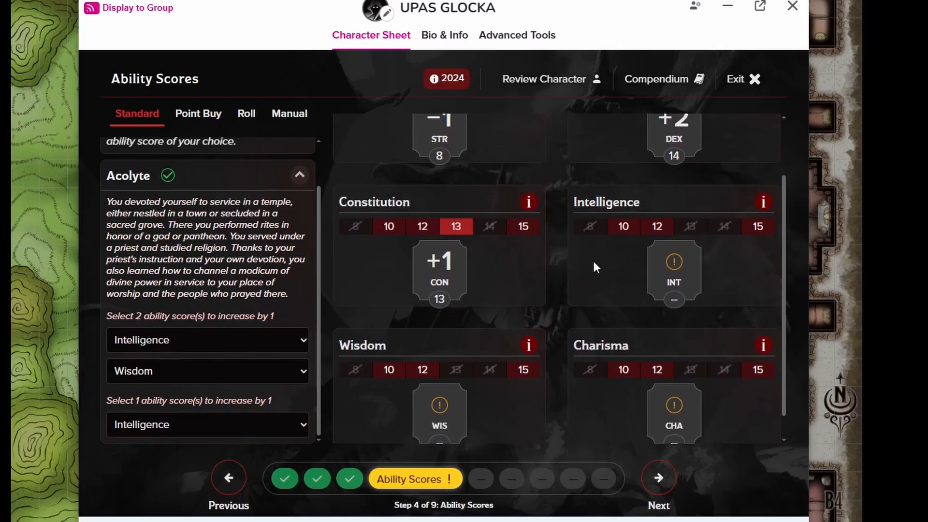
{"action": "scroll", "coordinate": [584, 270], "scroll_direction": "down", "scroll_amount": 1}
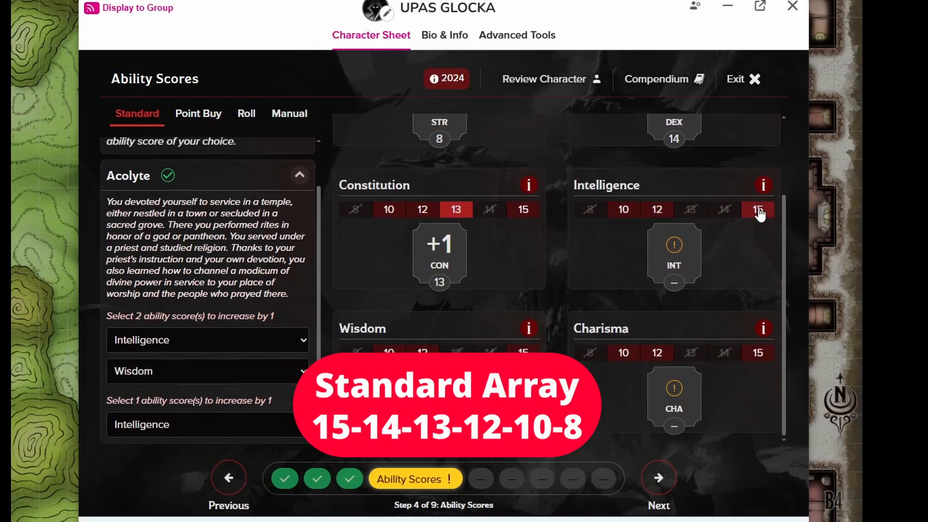
{"action": "left_click", "coordinate": [757, 209]}
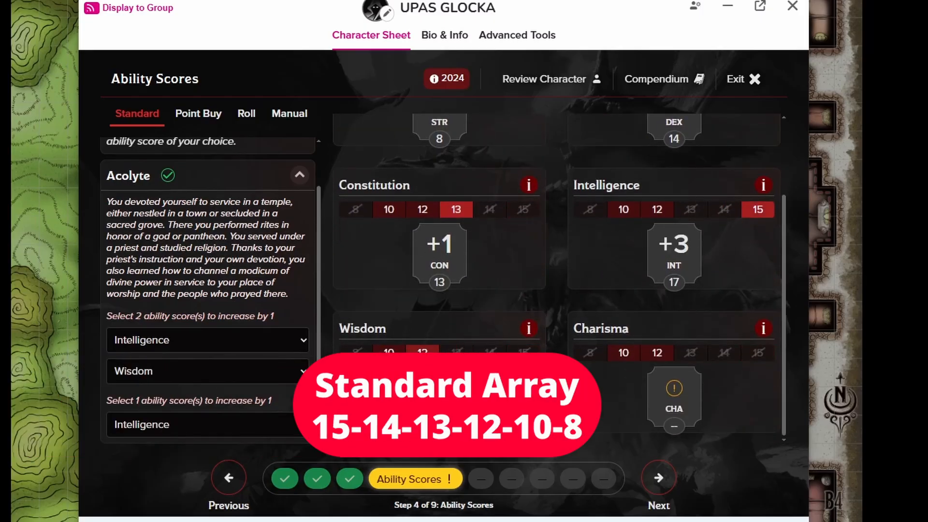
{"action": "left_click", "coordinate": [657, 353]}
{"action": "left_click", "coordinate": [389, 353]}
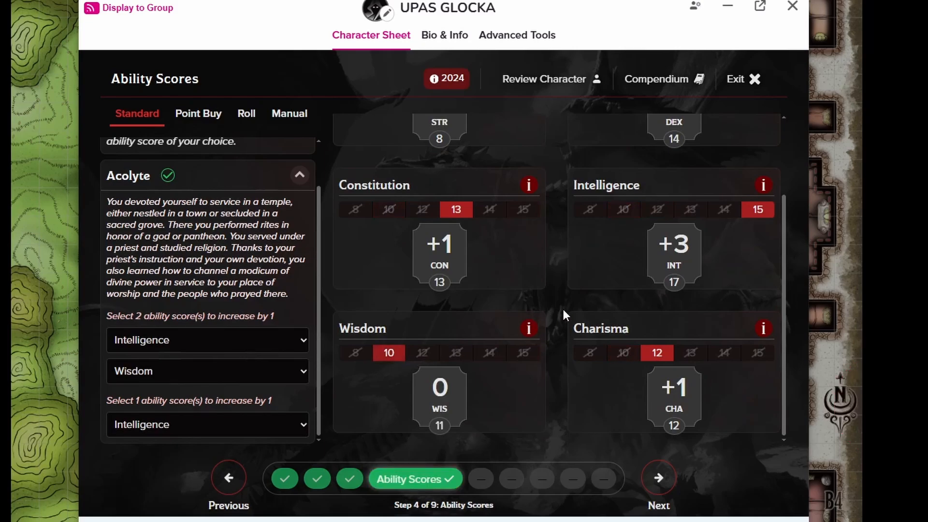
{"action": "left_click", "coordinate": [659, 477]}
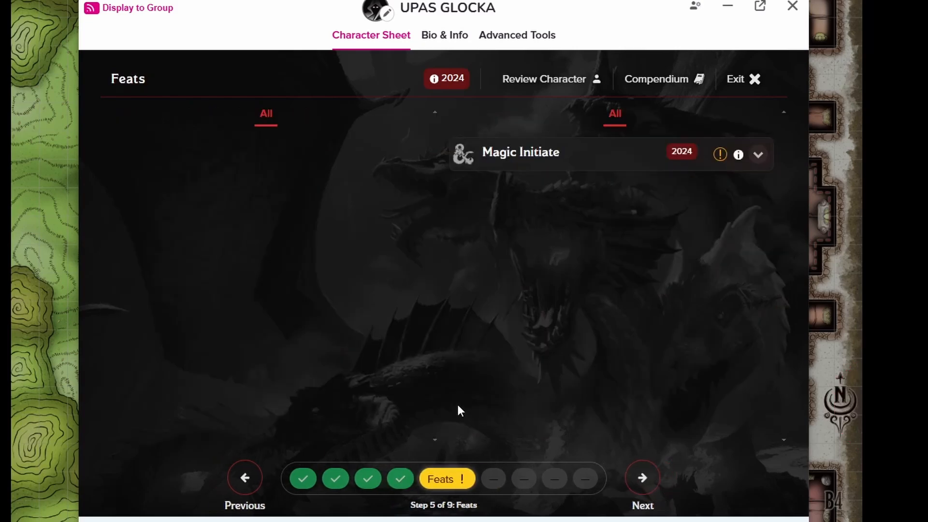
{"action": "left_click", "coordinate": [757, 155]}
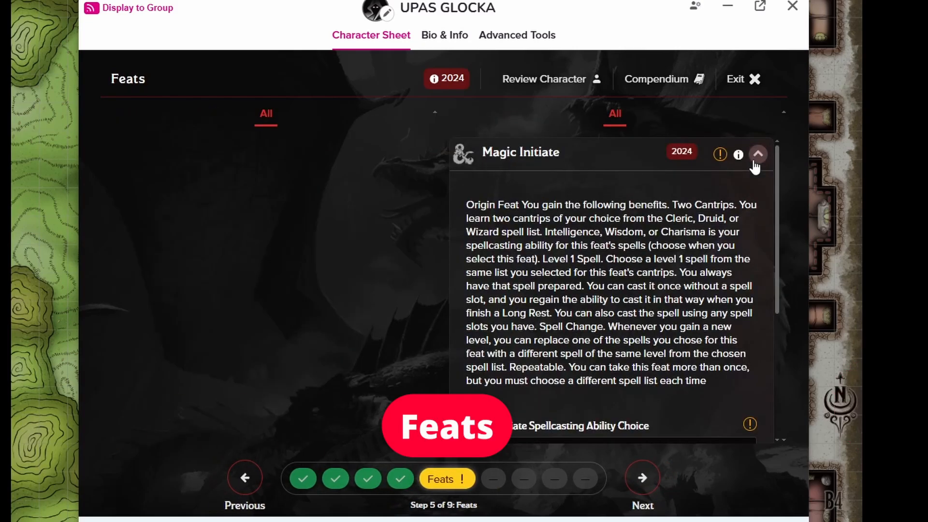
{"action": "left_click", "coordinate": [755, 160]}
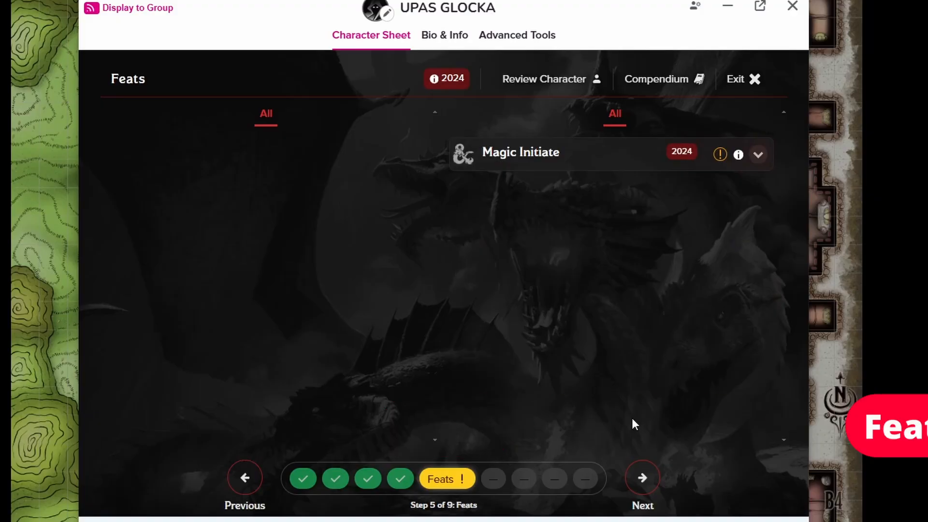
{"action": "left_click", "coordinate": [646, 485]}
{"action": "left_click", "coordinate": [436, 479]}
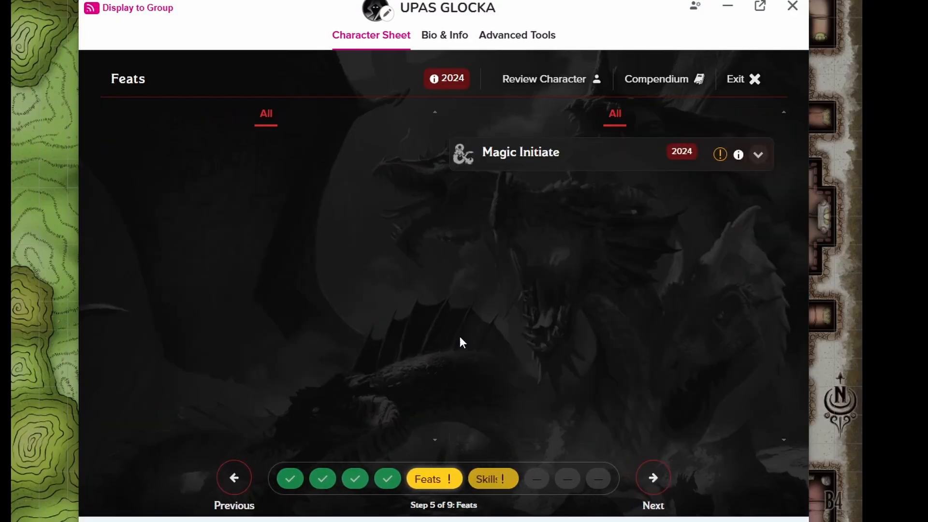
Set the Magic Initiate feat's spellcasting ability to Intelligence (Free Basic Rules (2024)) and continue to the skills stage
{"action": "left_click", "coordinate": [542, 164]}
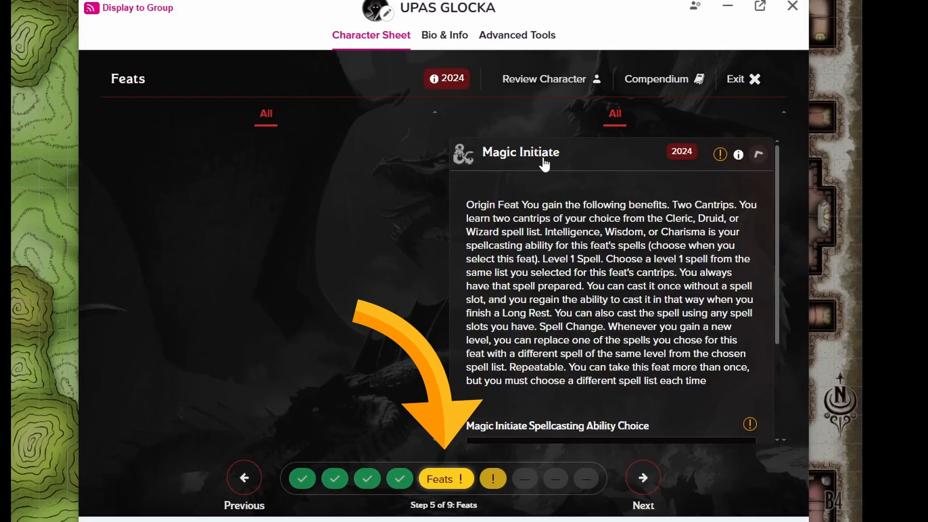
{"action": "scroll", "coordinate": [657, 308], "scroll_direction": "down", "scroll_amount": 5}
{"action": "left_click", "coordinate": [664, 231]}
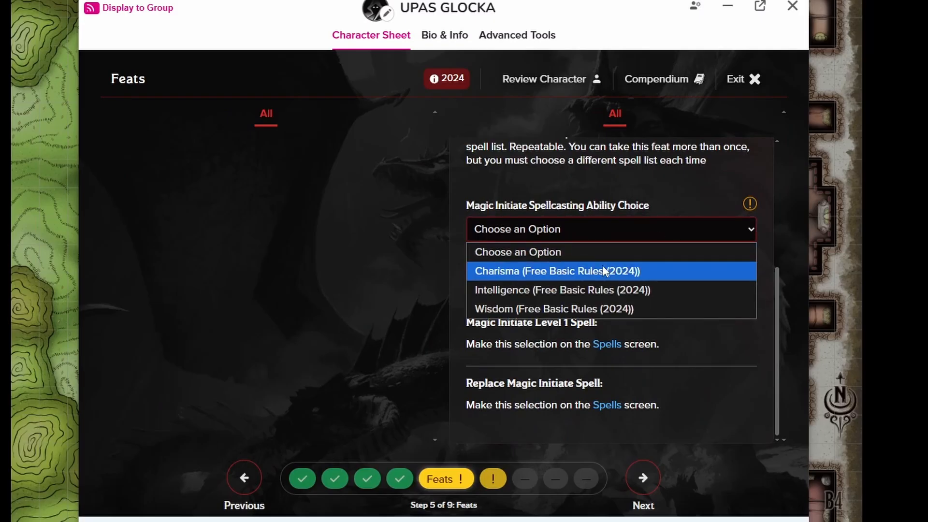
{"action": "left_click", "coordinate": [572, 288]}
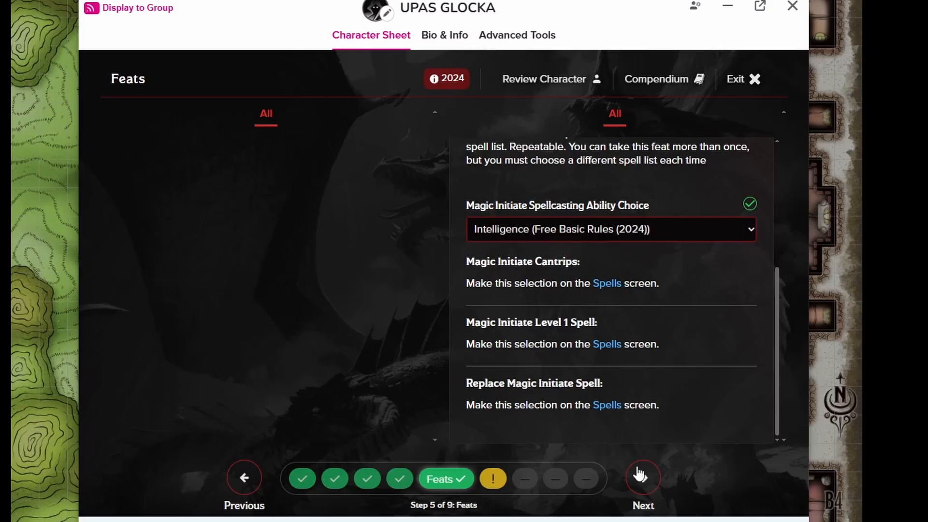
{"action": "left_click", "coordinate": [641, 476]}
Choose Arcana and History as the Wizard skill proficiencies, and Stealth and Investigation for the additional Skill Proficiency Choice
{"action": "left_click", "coordinate": [237, 227]}
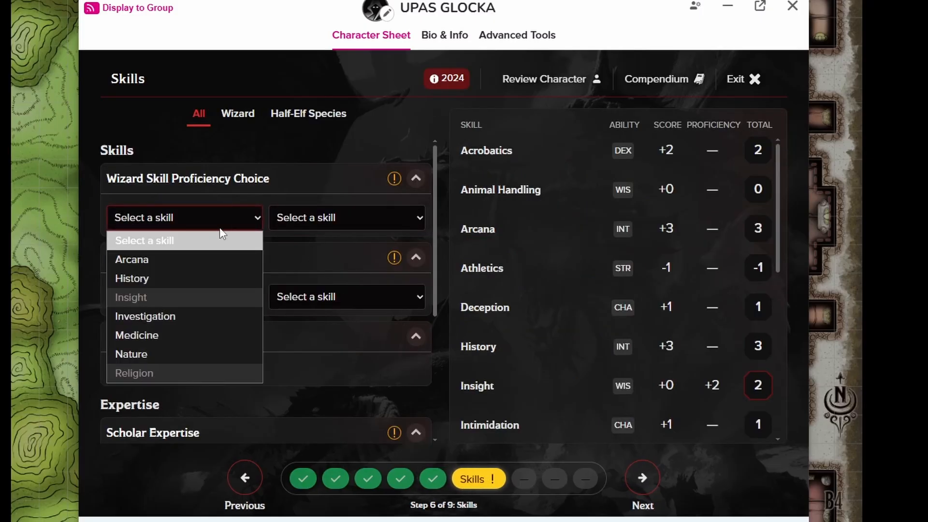
{"action": "left_click", "coordinate": [166, 259]}
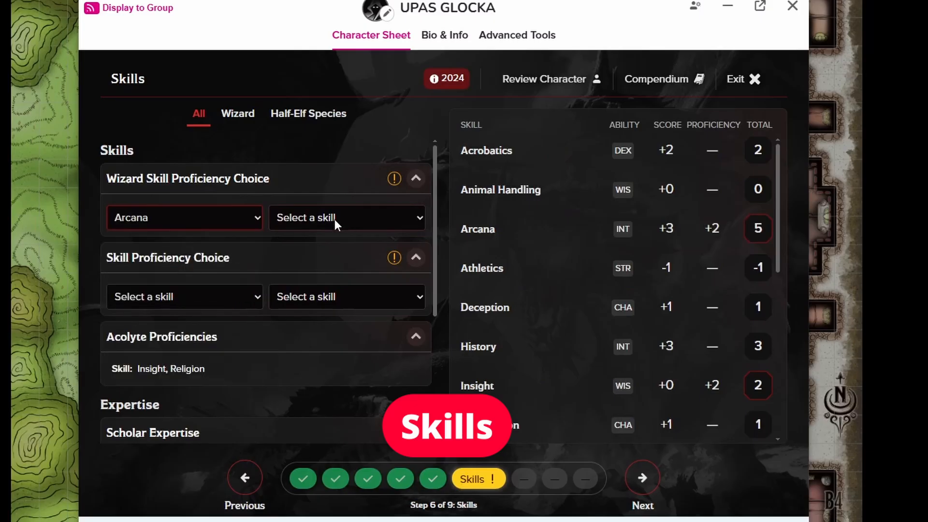
{"action": "left_click", "coordinate": [334, 219]}
{"action": "left_click", "coordinate": [309, 277]}
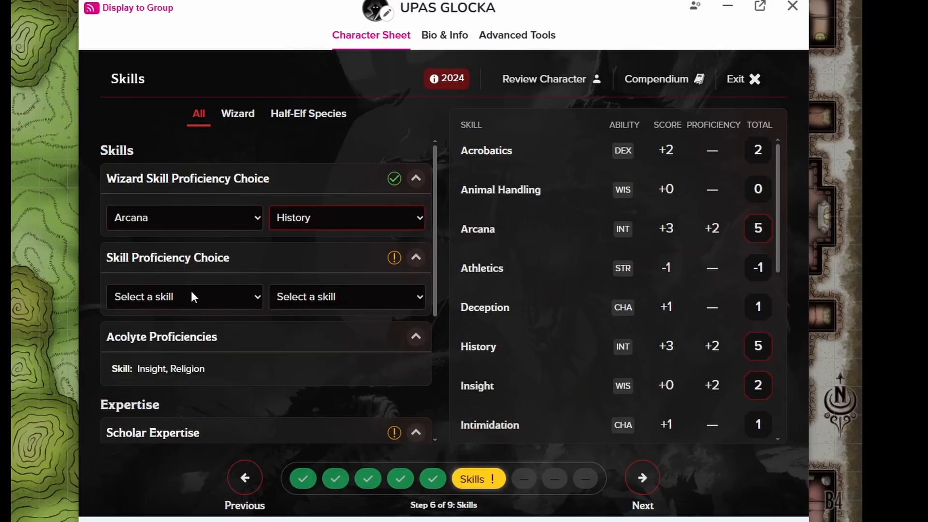
{"action": "left_click", "coordinate": [196, 295]}
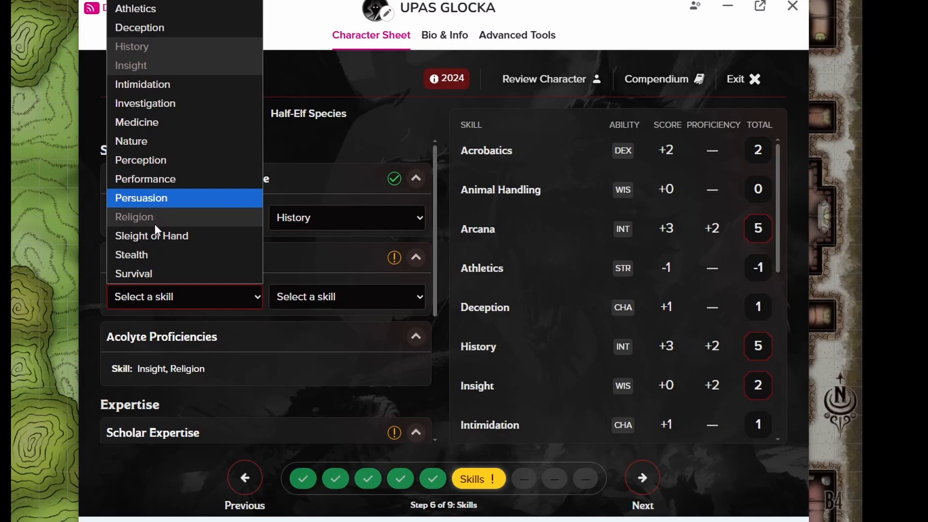
{"action": "left_click", "coordinate": [150, 252]}
{"action": "left_click", "coordinate": [340, 297]}
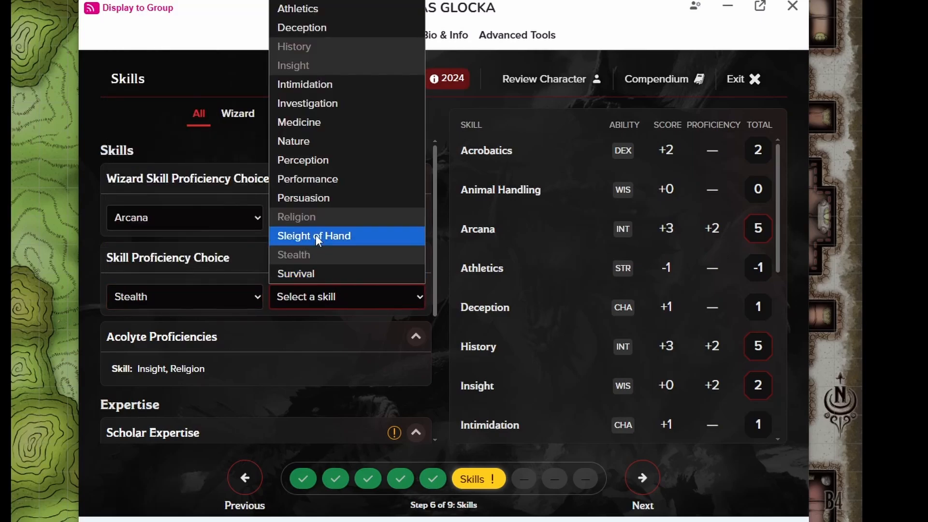
{"action": "left_click", "coordinate": [317, 103]}
Choose Arcana as the Scholar Expertise, look over the skill table, and continue to the spells stage
{"action": "scroll", "coordinate": [339, 354], "scroll_direction": "down", "scroll_amount": 5}
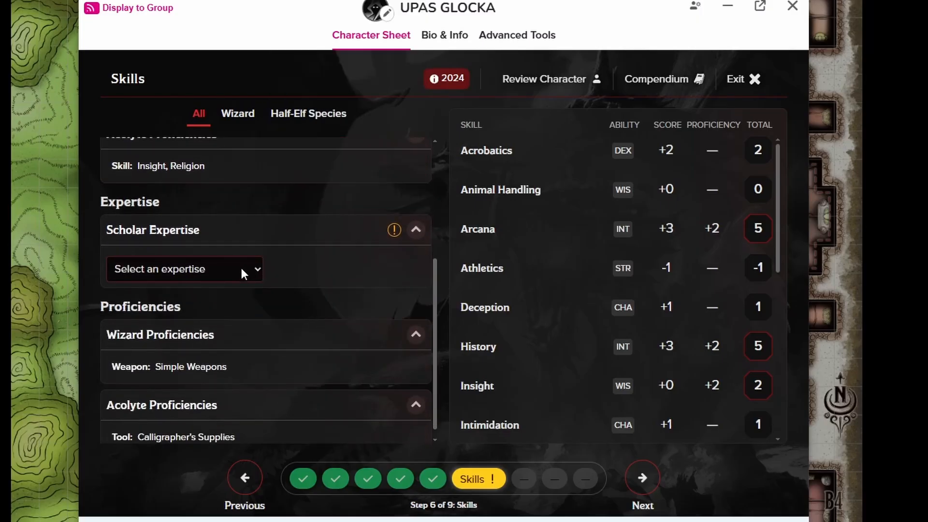
{"action": "left_click", "coordinate": [242, 268]}
{"action": "left_click", "coordinate": [190, 311]}
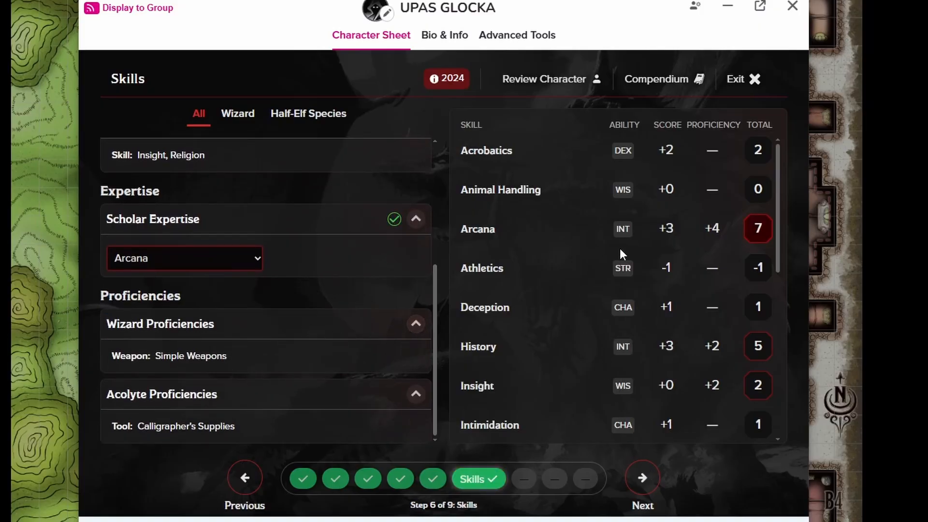
{"action": "scroll", "coordinate": [620, 248], "scroll_direction": "down", "scroll_amount": 8}
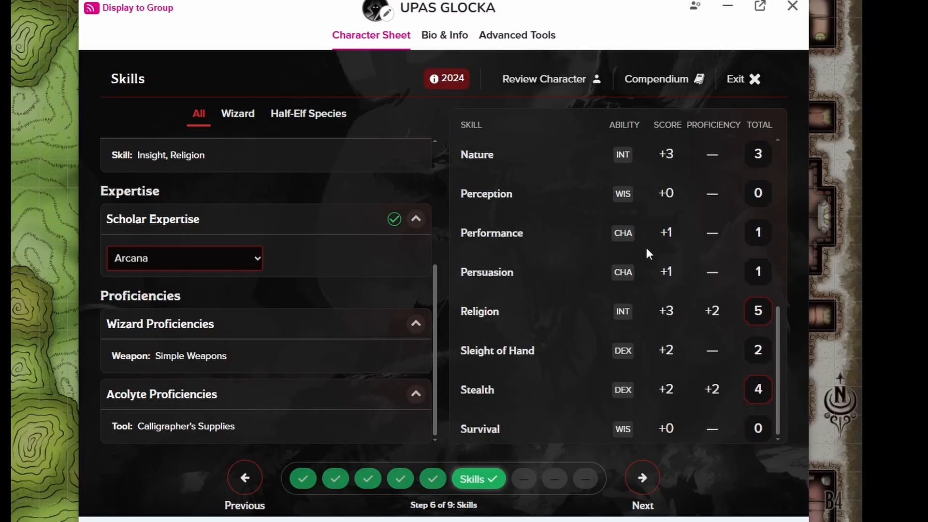
{"action": "scroll", "coordinate": [646, 247], "scroll_direction": "up", "scroll_amount": 8}
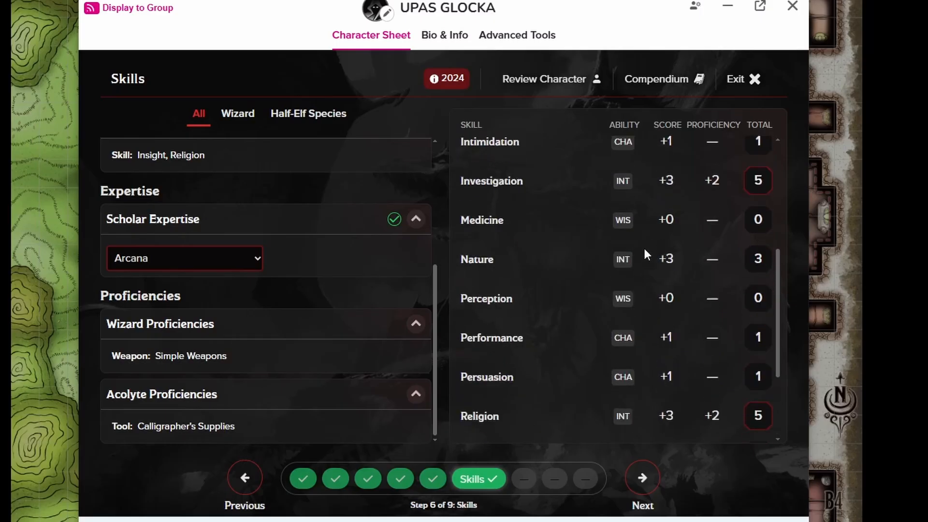
{"action": "left_click", "coordinate": [638, 483]}
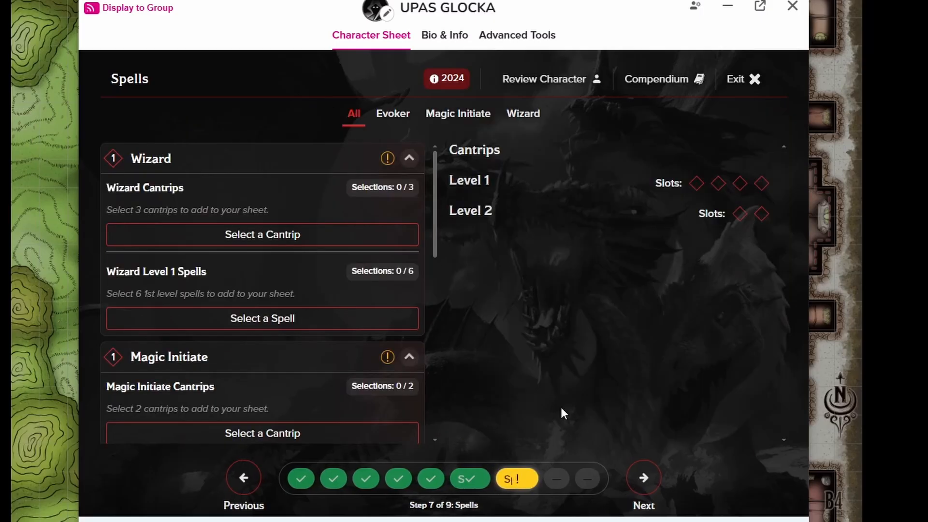
Select Dancing Lights, Fire Bolt and Mage Hand as the Wizard cantrips and save the selection
{"action": "left_click", "coordinate": [268, 237]}
{"action": "scroll", "coordinate": [194, 244], "scroll_direction": "down", "scroll_amount": 2}
{"action": "left_click", "coordinate": [194, 245]}
{"action": "scroll", "coordinate": [196, 271], "scroll_direction": "down", "scroll_amount": 1}
{"action": "left_click", "coordinate": [197, 314]}
{"action": "scroll", "coordinate": [198, 309], "scroll_direction": "down", "scroll_amount": 2}
{"action": "left_click", "coordinate": [196, 305]}
{"action": "scroll", "coordinate": [195, 309], "scroll_direction": "down", "scroll_amount": 7}
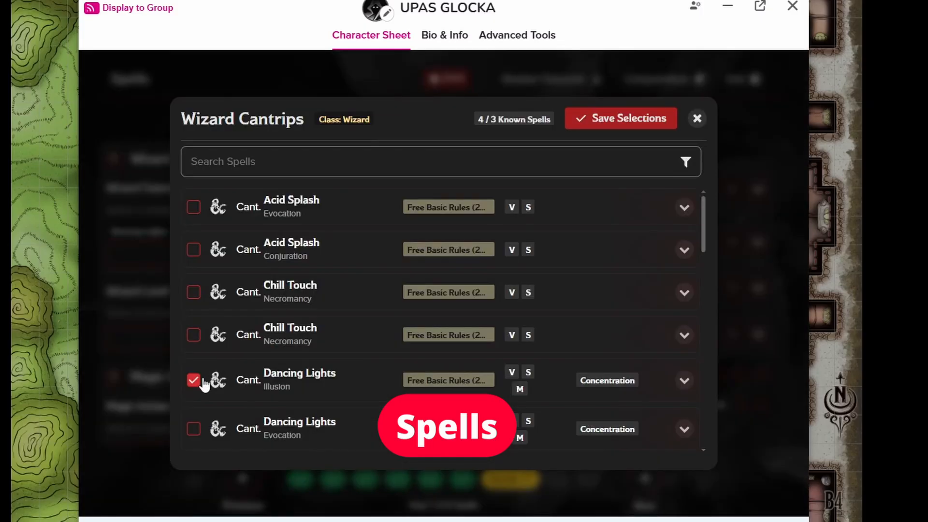
{"action": "scroll", "coordinate": [193, 290], "scroll_direction": "down", "scroll_amount": 5}
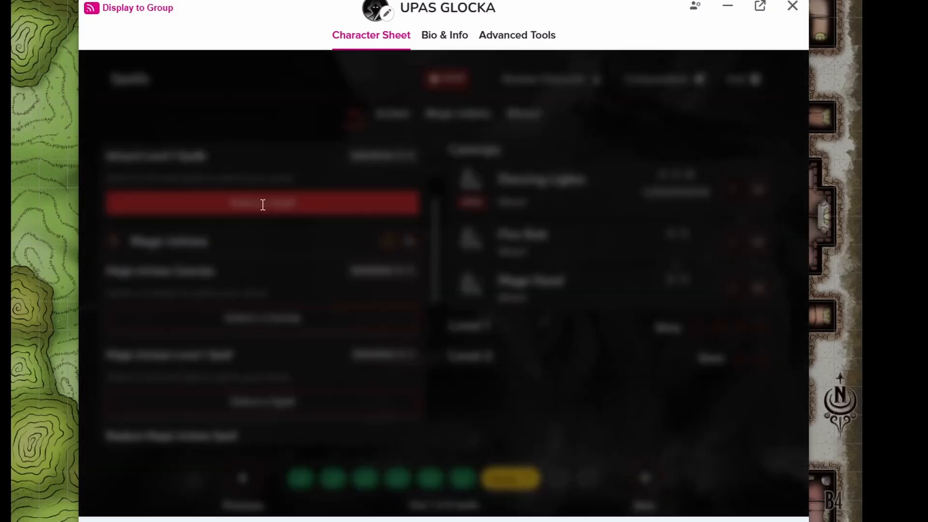
Select Burning Hands, Detect Magic, Find Familiar, Mage Armor, Magic Missile and Shield as the Wizard level 1 spells and save them
{"action": "scroll", "coordinate": [192, 285], "scroll_direction": "down", "scroll_amount": 10}
{"action": "left_click", "coordinate": [193, 285]}
{"action": "left_click", "coordinate": [192, 291]}
{"action": "scroll", "coordinate": [193, 300], "scroll_direction": "down", "scroll_amount": 8}
{"action": "left_click", "coordinate": [195, 304]}
{"action": "scroll", "coordinate": [212, 319], "scroll_direction": "down", "scroll_amount": 9}
{"action": "left_click", "coordinate": [196, 392]}
{"action": "scroll", "coordinate": [194, 309], "scroll_direction": "down", "scroll_amount": 9}
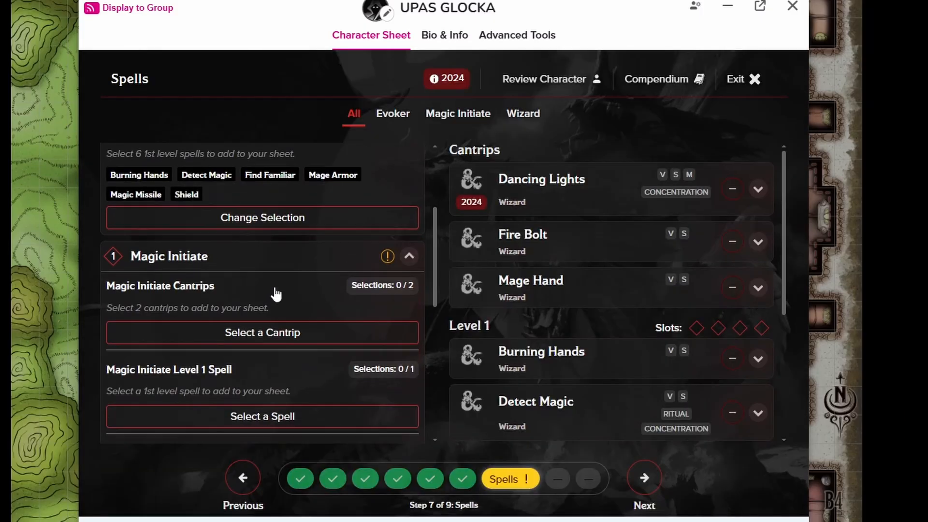
Select Guidance and Light as the Magic Initiate cantrips and save the selection
{"action": "left_click", "coordinate": [285, 331]}
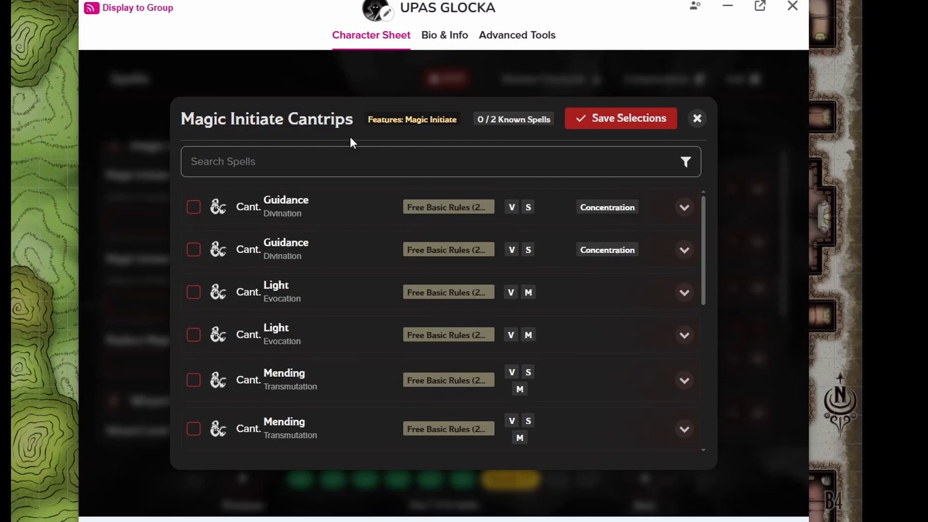
{"action": "left_click", "coordinate": [194, 249]}
{"action": "scroll", "coordinate": [193, 271], "scroll_direction": "down", "scroll_amount": 2}
{"action": "left_click", "coordinate": [193, 267]}
{"action": "scroll", "coordinate": [292, 276], "scroll_direction": "up", "scroll_amount": 10}
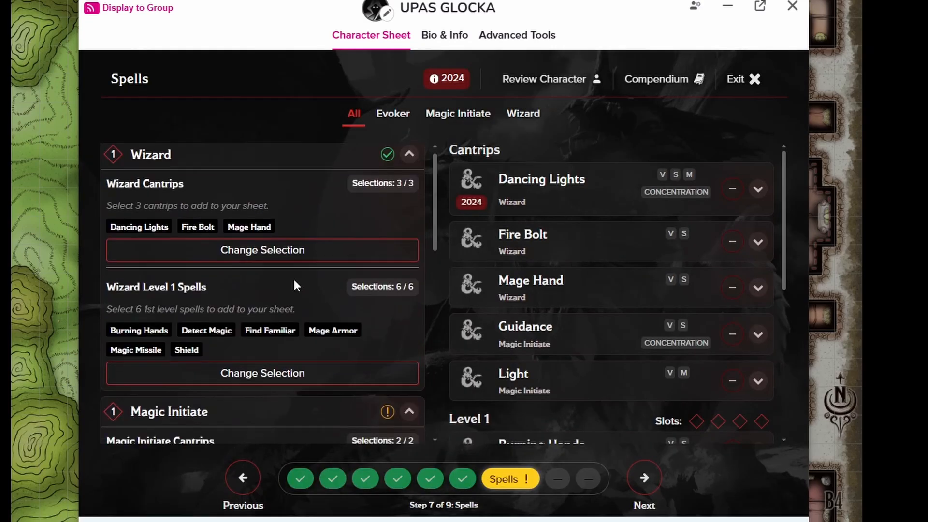
Choose the level 1 spell for the Magic Initiate feat and save the selection
{"action": "scroll", "coordinate": [293, 285], "scroll_direction": "down", "scroll_amount": 9}
{"action": "left_click", "coordinate": [272, 292]}
{"action": "scroll", "coordinate": [241, 270], "scroll_direction": "down", "scroll_amount": 5}
{"action": "scroll", "coordinate": [218, 290], "scroll_direction": "down", "scroll_amount": 3}
{"action": "left_click", "coordinate": [193, 333]}
{"action": "left_click", "coordinate": [194, 236]}
{"action": "left_click", "coordinate": [620, 119]}
Choose the two Wizard Level 2 Spells and save the selection
{"action": "left_click", "coordinate": [298, 301]}
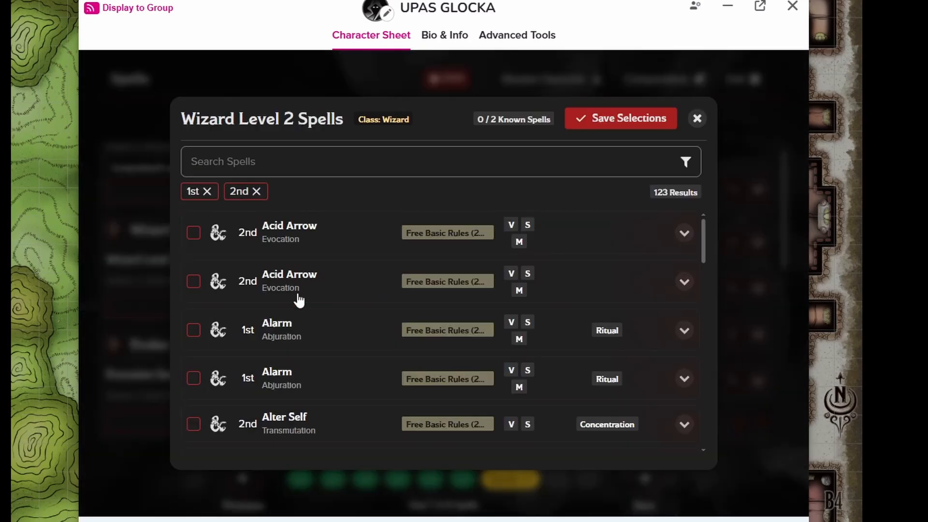
{"action": "scroll", "coordinate": [199, 307], "scroll_direction": "down", "scroll_amount": 10}
{"action": "left_click", "coordinate": [193, 314]}
{"action": "scroll", "coordinate": [339, 367], "scroll_direction": "down", "scroll_amount": 10}
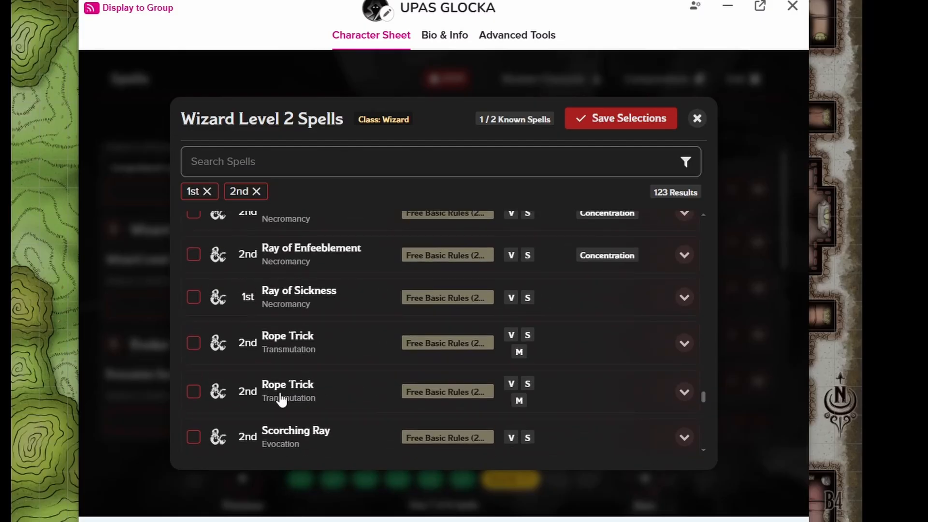
{"action": "scroll", "coordinate": [280, 395], "scroll_direction": "down", "scroll_amount": 2}
{"action": "left_click", "coordinate": [194, 348]}
{"action": "left_click", "coordinate": [620, 119]}
Choose the two Evocation Savant Level 2 spells for the Evoker subclass and save the selection
{"action": "left_click", "coordinate": [261, 418]}
{"action": "scroll", "coordinate": [339, 305], "scroll_direction": "down", "scroll_amount": 3}
{"action": "left_click", "coordinate": [194, 334]}
{"action": "scroll", "coordinate": [199, 333], "scroll_direction": "down", "scroll_amount": 6}
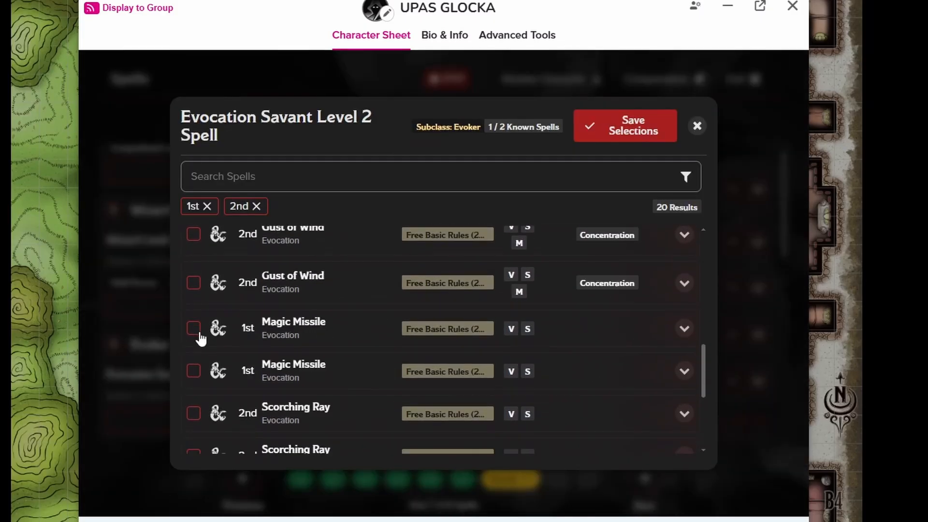
{"action": "left_click", "coordinate": [193, 283]}
{"action": "left_click", "coordinate": [625, 125]}
Select Bane as the missing Magic Initiate level 1 spell and save the selection
{"action": "scroll", "coordinate": [398, 356], "scroll_direction": "up", "scroll_amount": 10}
{"action": "scroll", "coordinate": [628, 317], "scroll_direction": "down", "scroll_amount": 1}
{"action": "left_click", "coordinate": [393, 114]}
{"action": "left_click", "coordinate": [353, 114]}
{"action": "left_click", "coordinate": [394, 116]}
{"action": "left_click", "coordinate": [458, 114]}
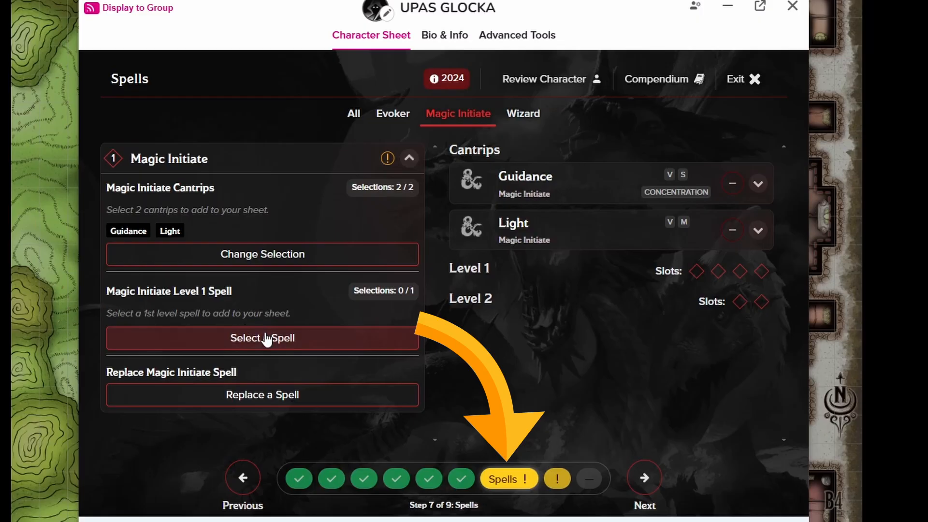
{"action": "left_click", "coordinate": [267, 340]}
{"action": "left_click", "coordinate": [200, 274]}
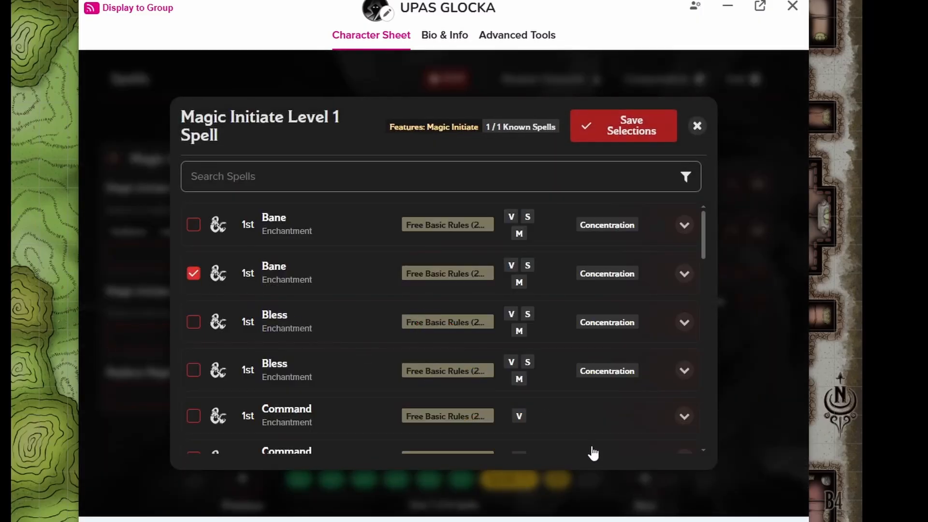
{"action": "left_click", "coordinate": [633, 129]}
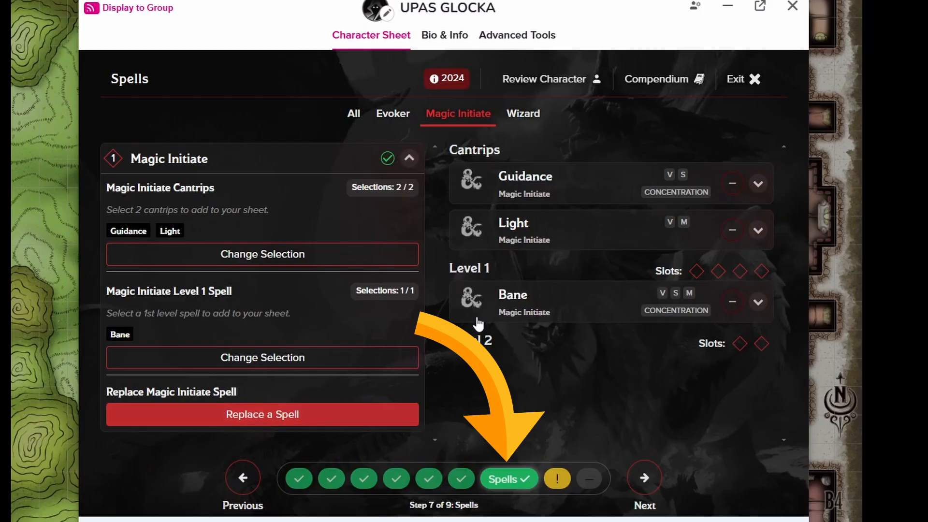
Move on to the equipment stage and choose Wizard Equipment Option A and Acolyte Equipment Choice A
{"action": "left_click", "coordinate": [520, 116]}
{"action": "left_click", "coordinate": [643, 478]}
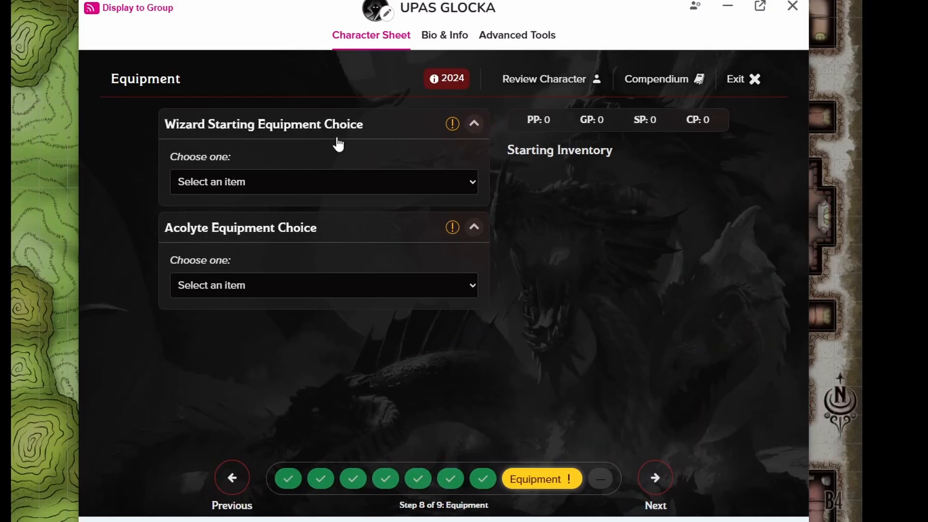
{"action": "left_click", "coordinate": [339, 184]}
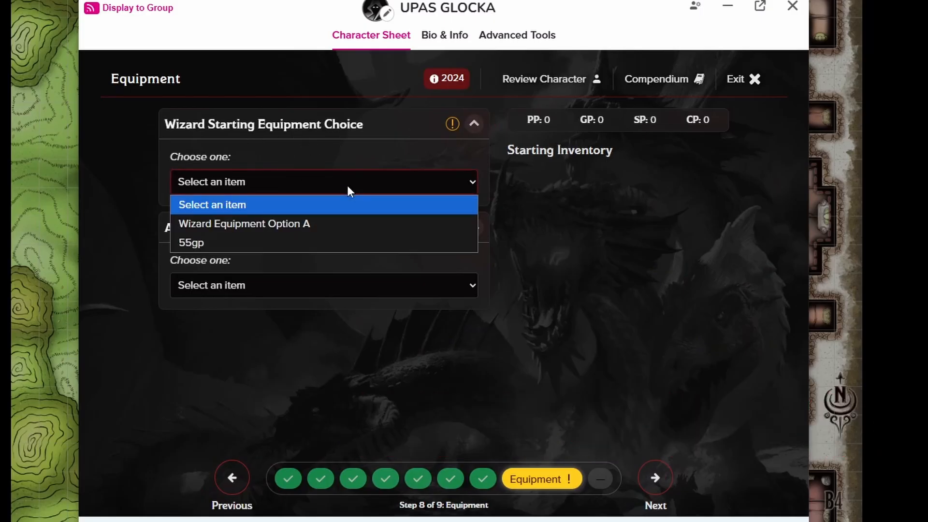
{"action": "left_click", "coordinate": [291, 225]}
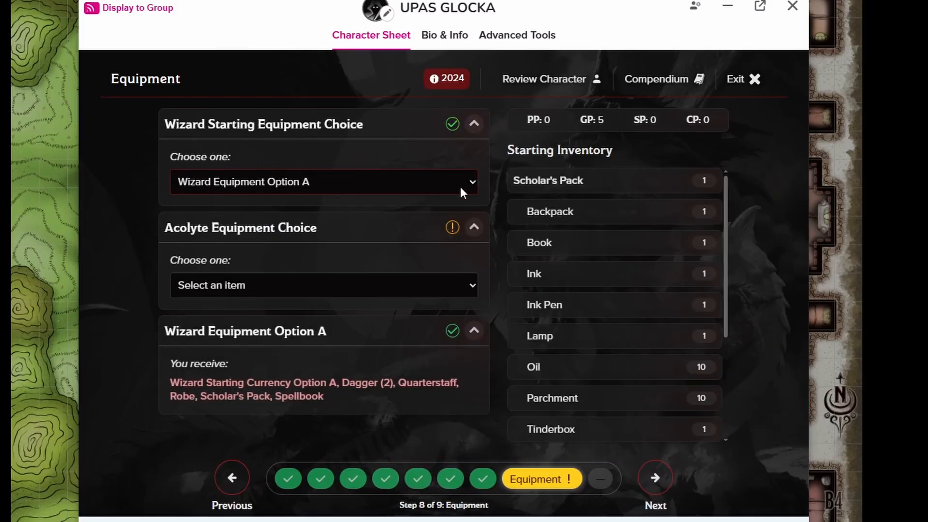
{"action": "left_click", "coordinate": [360, 285]}
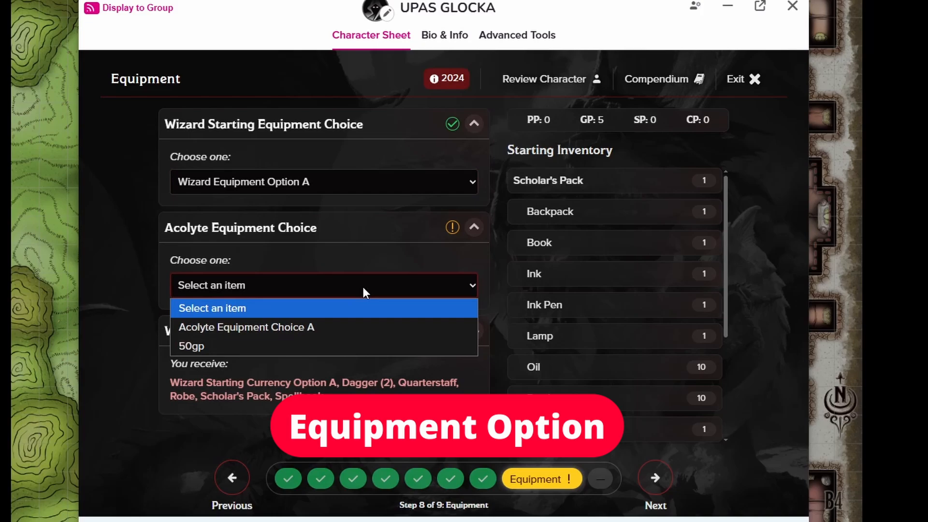
{"action": "left_click", "coordinate": [309, 327]}
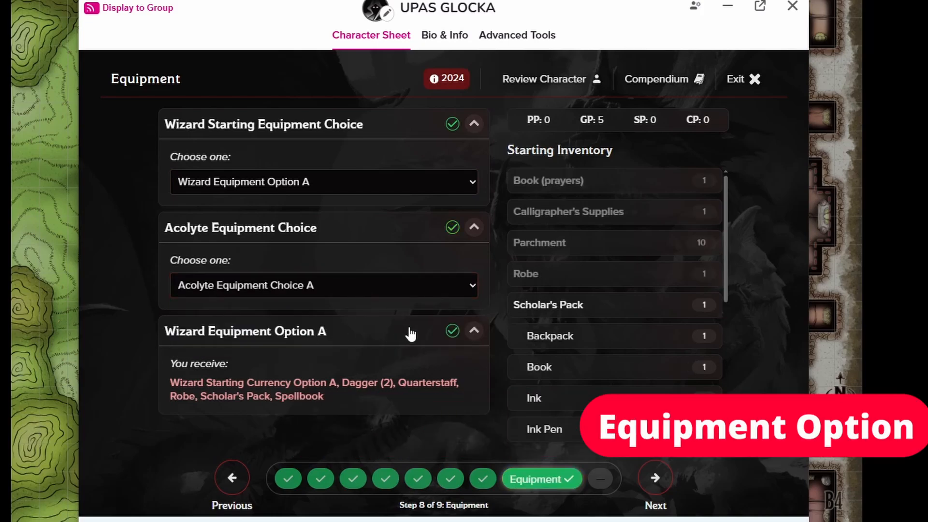
Choose Amulet (Free Basic Rules (2024)) as the Acolyte holy symbol and continue to the About stage
{"action": "scroll", "coordinate": [406, 296], "scroll_direction": "down", "scroll_amount": 4}
{"action": "left_click", "coordinate": [362, 420]}
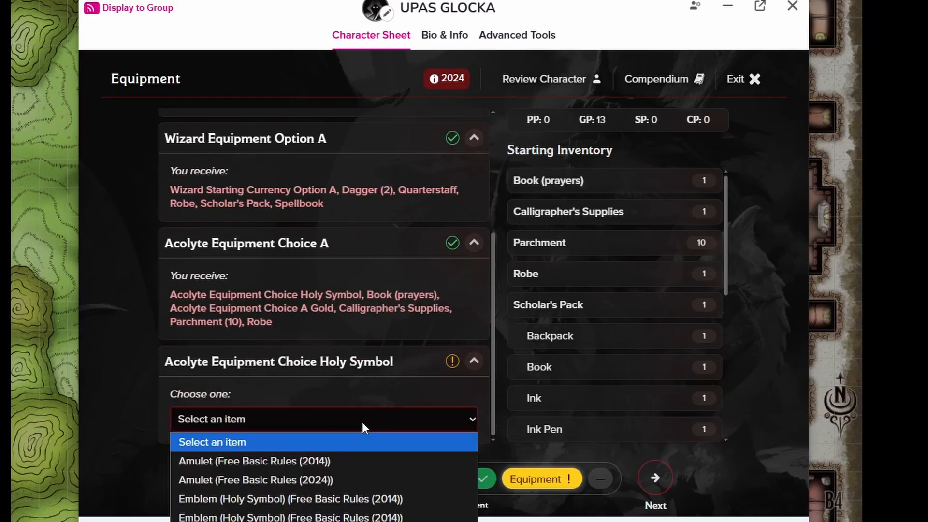
{"action": "left_click", "coordinate": [288, 483]}
{"action": "left_click", "coordinate": [650, 484]}
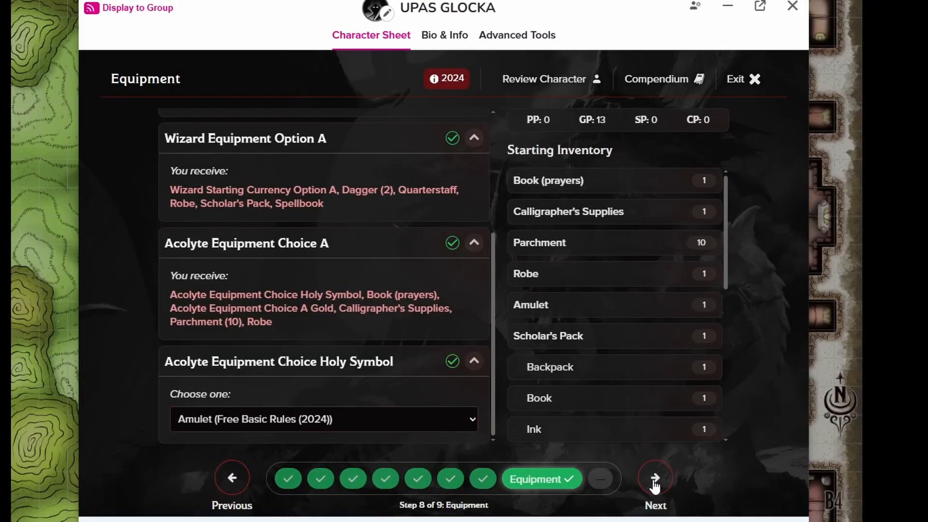
{"action": "left_click", "coordinate": [654, 480]}
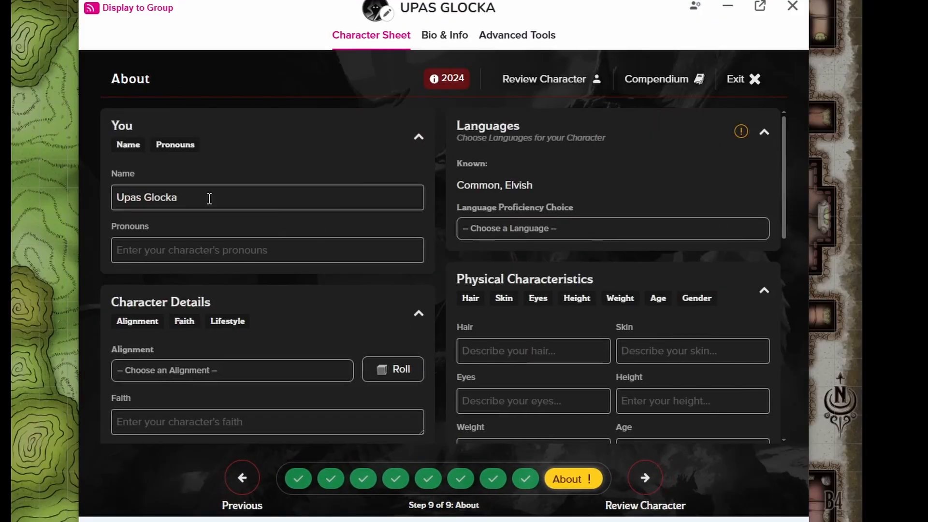
Rename the character Arlandin Veilwalker and set the pronouns to He/Him
{"action": "left_click", "coordinate": [184, 197]}
{"action": "left_click_drag", "start_coordinate": [184, 197], "coordinate": [53, 193]}
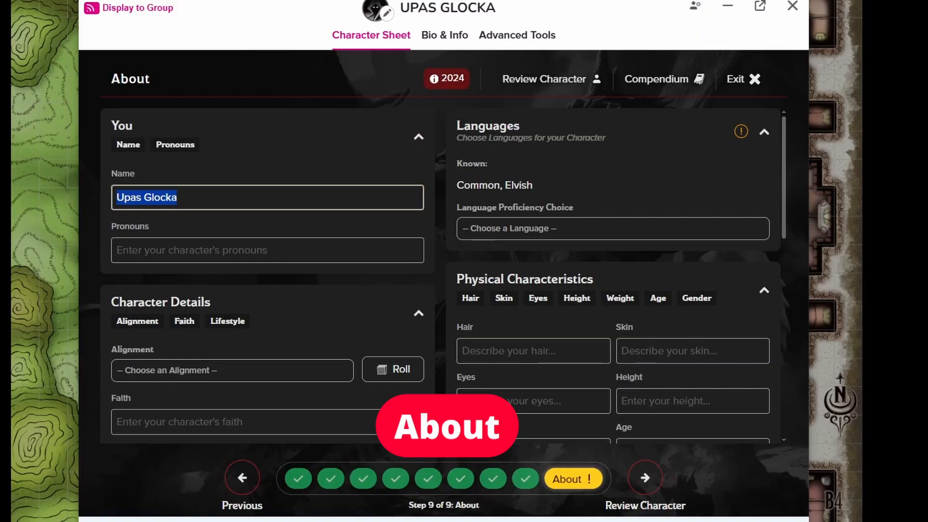
{"action": "type", "text": "Arlandin Veilwalker"}
{"action": "left_click", "coordinate": [186, 247]}
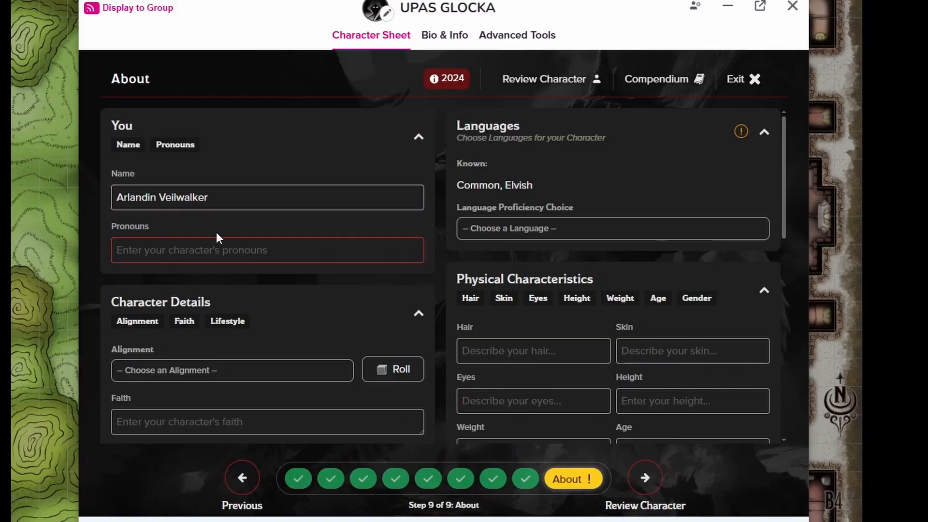
{"action": "type", "text": "He/H"}
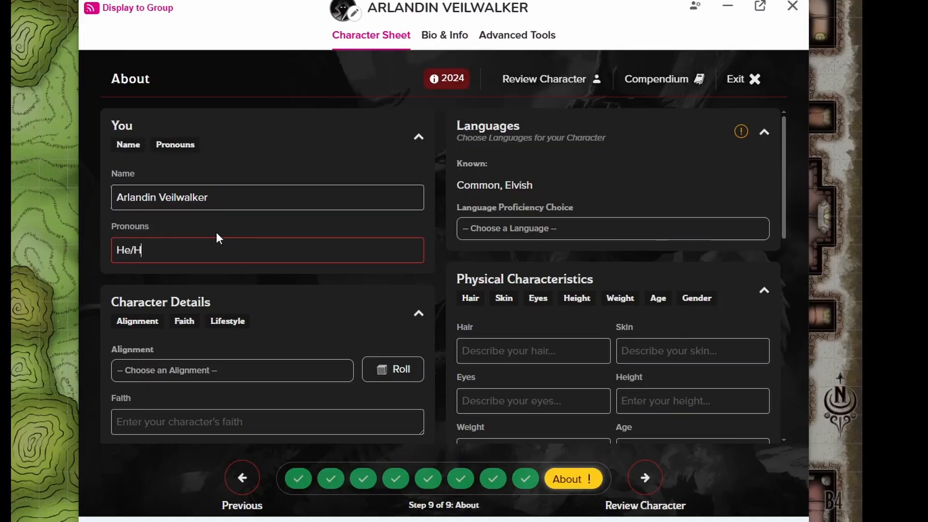
{"action": "type", "text": "im"}
Set the character's alignment to Neutral Good
{"action": "left_click", "coordinate": [208, 369]}
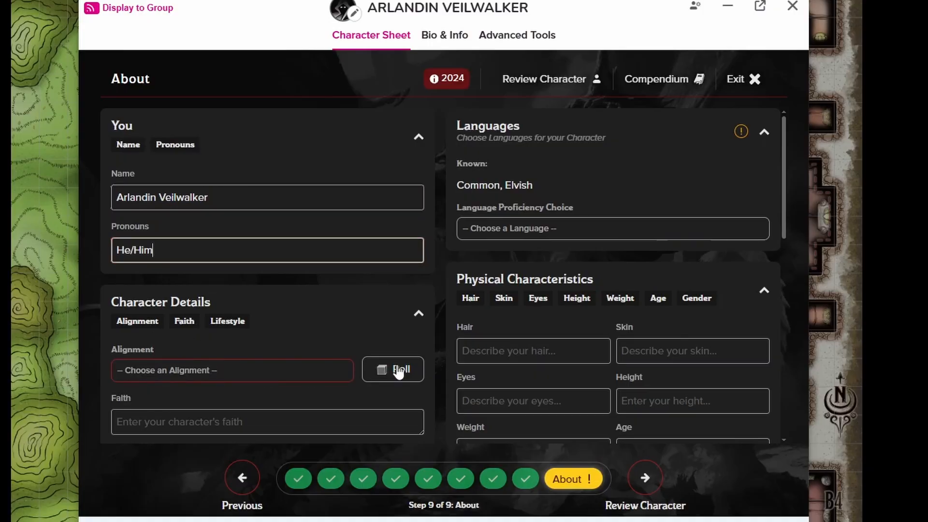
{"action": "left_click", "coordinate": [304, 369]}
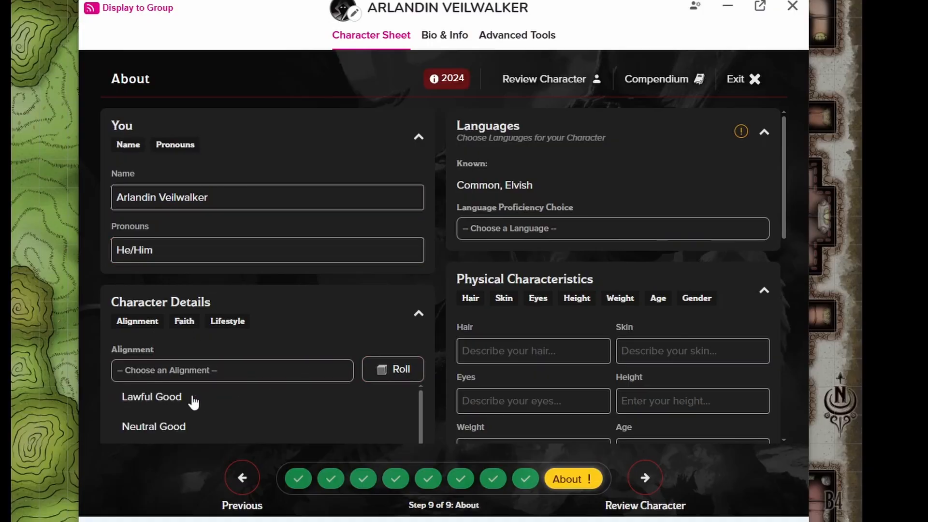
{"action": "scroll", "coordinate": [193, 401], "scroll_direction": "down", "scroll_amount": 2}
{"action": "left_click", "coordinate": [158, 429]}
{"action": "left_click", "coordinate": [164, 369]}
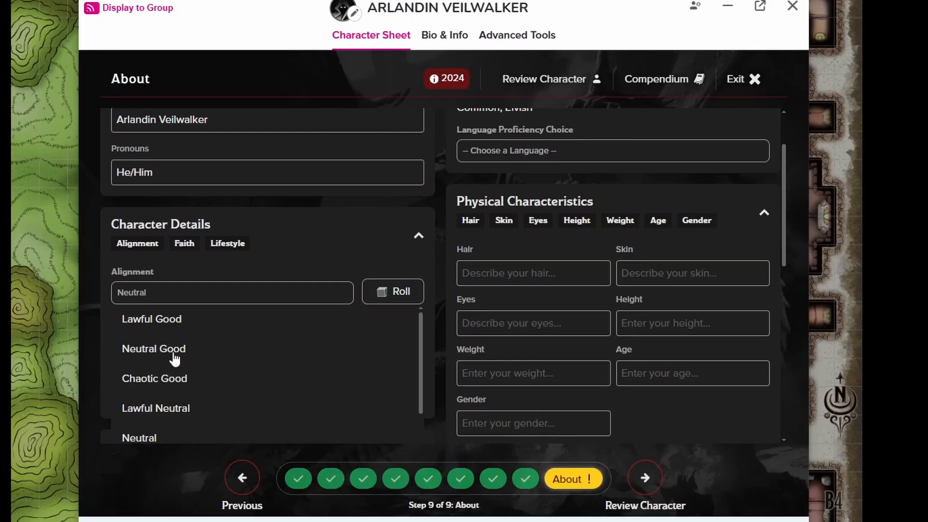
{"action": "left_click", "coordinate": [168, 358]}
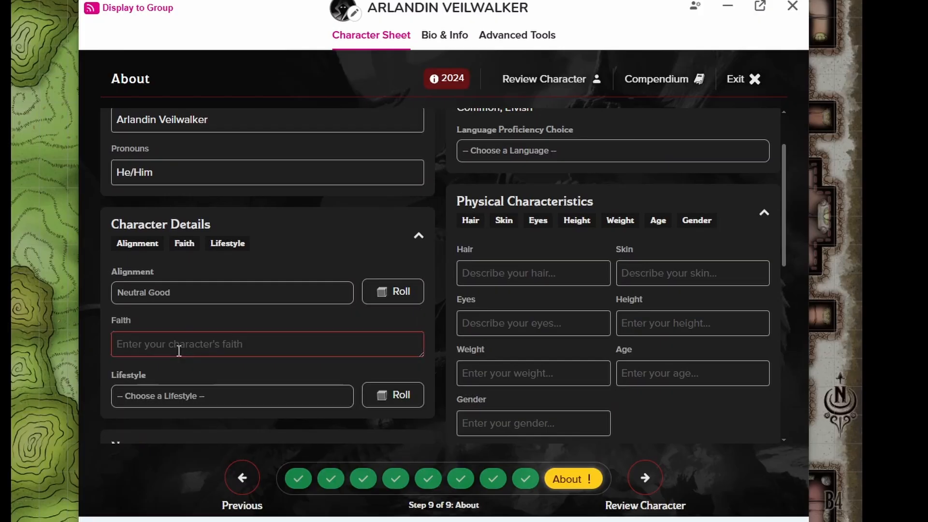
Set the character's lifestyle to Modest
{"action": "scroll", "coordinate": [192, 345], "scroll_direction": "down", "scroll_amount": 2}
{"action": "left_click", "coordinate": [335, 334]}
{"action": "scroll", "coordinate": [178, 369], "scroll_direction": "down", "scroll_amount": 3}
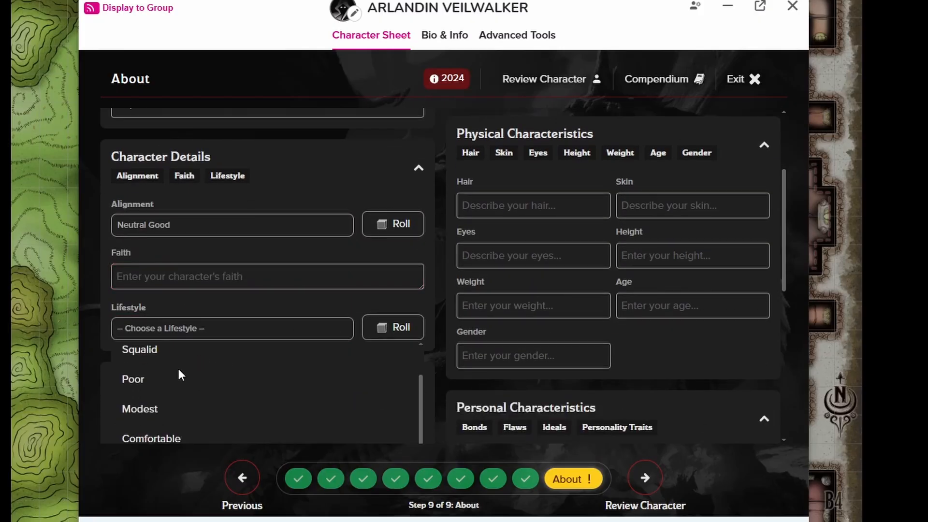
{"action": "left_click", "coordinate": [159, 370]}
{"action": "left_click", "coordinate": [222, 265]}
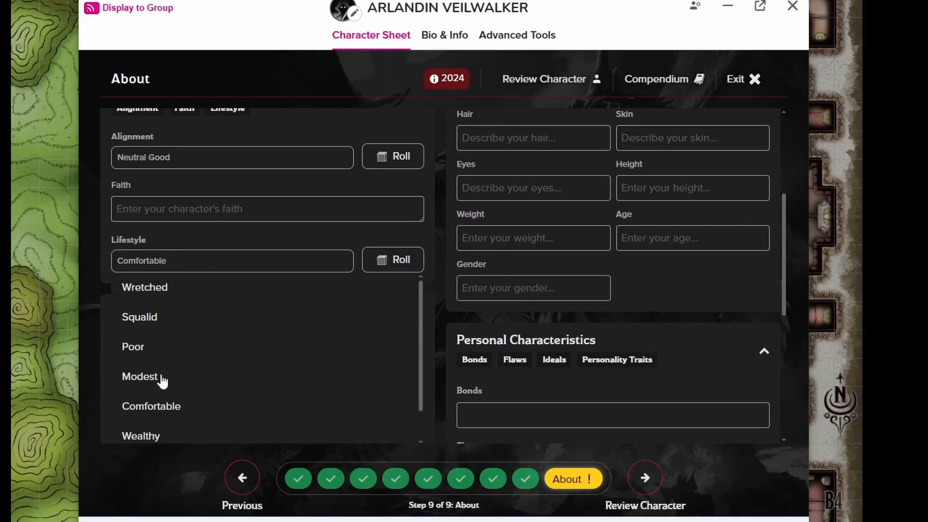
{"action": "left_click", "coordinate": [161, 379]}
{"action": "scroll", "coordinate": [224, 296], "scroll_direction": "down", "scroll_amount": 2}
Choose Primordial as the character's additional language proficiency
{"action": "scroll", "coordinate": [457, 332], "scroll_direction": "up", "scroll_amount": 3}
{"action": "scroll", "coordinate": [483, 314], "scroll_direction": "up", "scroll_amount": 3}
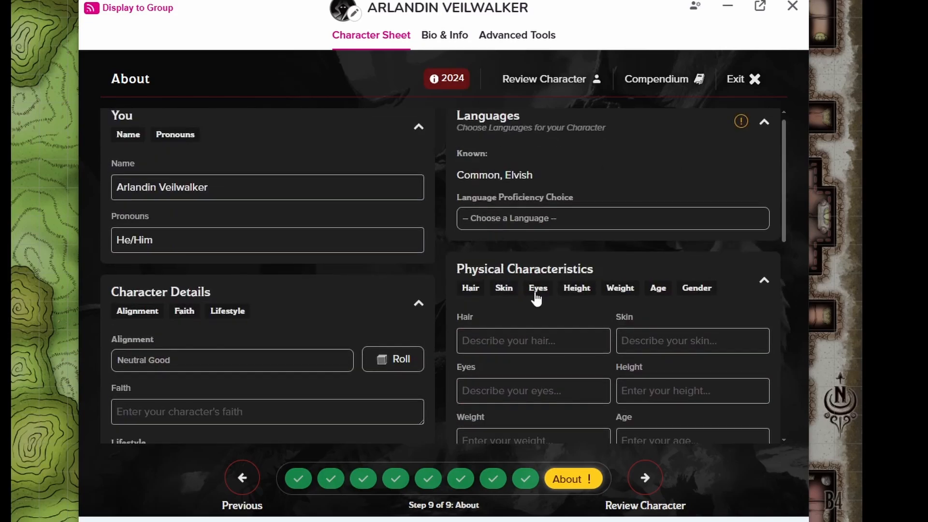
{"action": "left_click", "coordinate": [553, 228]}
{"action": "scroll", "coordinate": [522, 299], "scroll_direction": "down", "scroll_amount": 8}
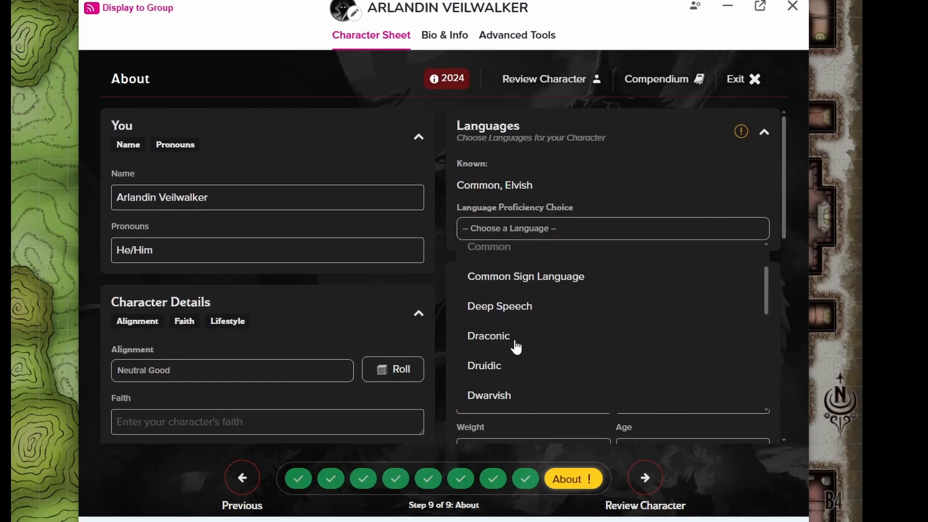
{"action": "left_click", "coordinate": [507, 309]}
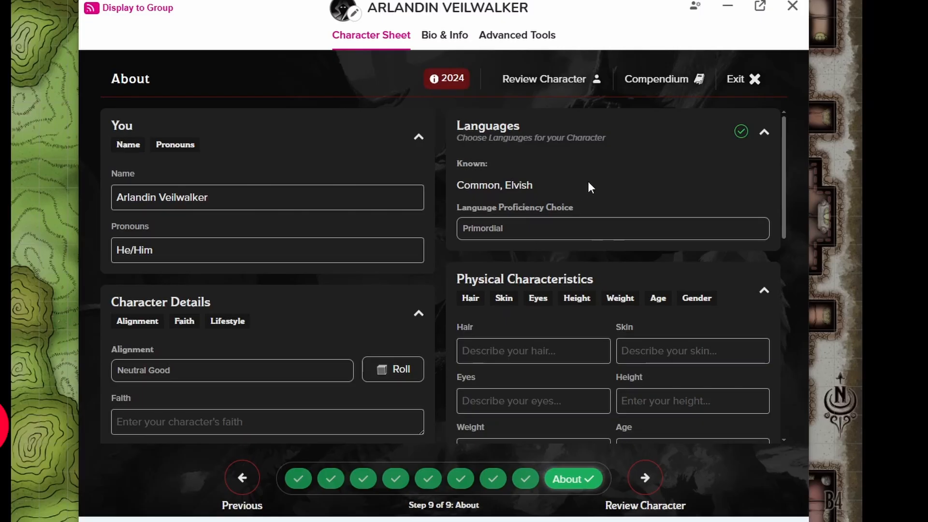
Review the remaining About fields and the full character summary, and build the character
{"action": "scroll", "coordinate": [588, 181], "scroll_direction": "down", "scroll_amount": 5}
{"action": "scroll", "coordinate": [586, 181], "scroll_direction": "down", "scroll_amount": 7}
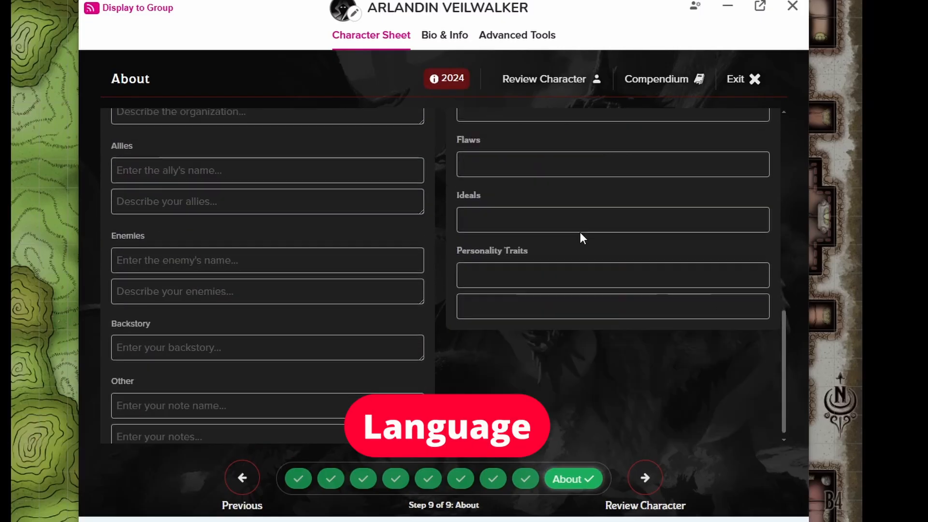
{"action": "scroll", "coordinate": [327, 276], "scroll_direction": "up", "scroll_amount": 4}
{"action": "left_click", "coordinate": [489, 336]}
{"action": "scroll", "coordinate": [488, 336], "scroll_direction": "up", "scroll_amount": 10}
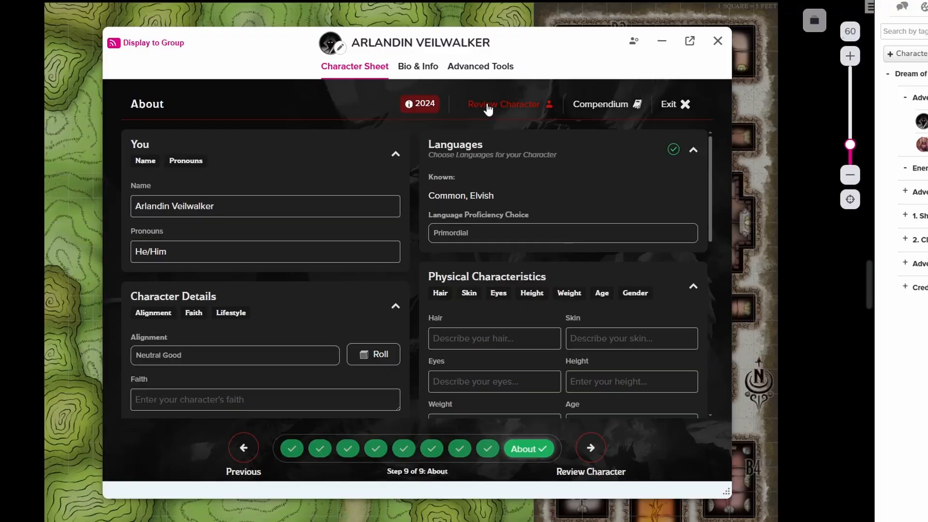
{"action": "left_click", "coordinate": [488, 105]}
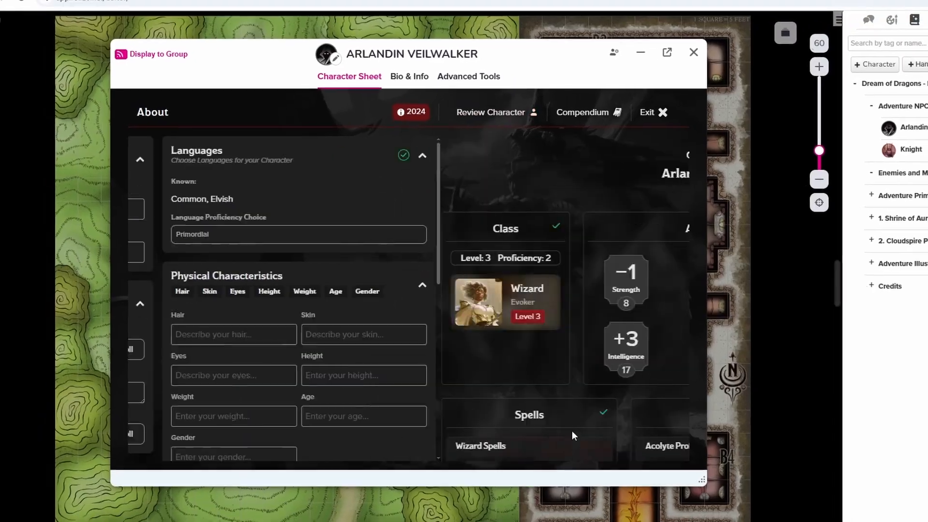
{"action": "scroll", "coordinate": [375, 225], "scroll_direction": "down", "scroll_amount": 5}
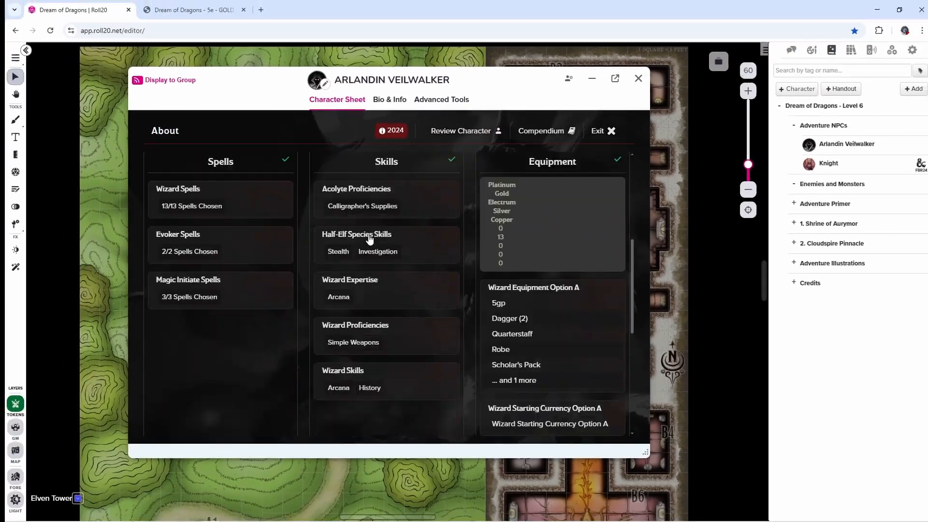
{"action": "scroll", "coordinate": [379, 258], "scroll_direction": "down", "scroll_amount": 4}
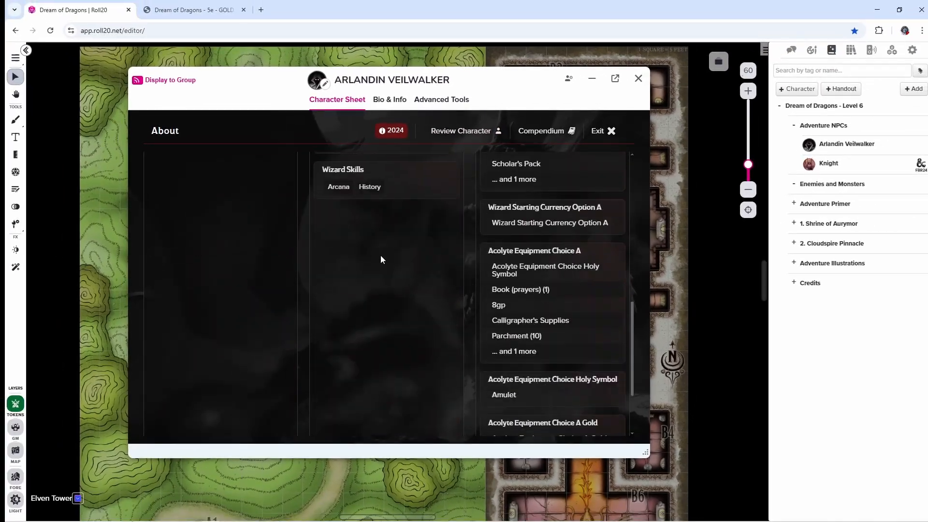
{"action": "scroll", "coordinate": [379, 261], "scroll_direction": "up", "scroll_amount": 9}
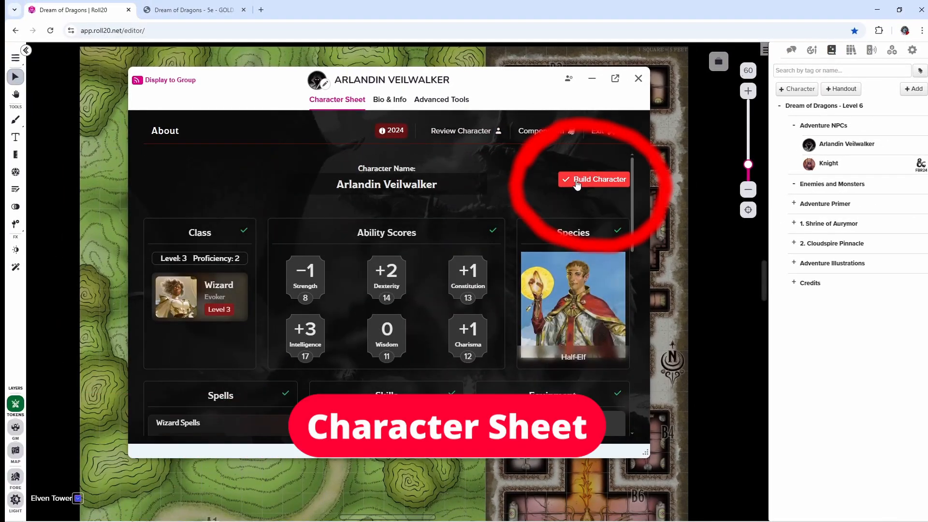
{"action": "left_click", "coordinate": [577, 184]}
Open the Knight's sheet and the edit settings for Arlandin Veilwalker
{"action": "left_click_drag", "start_coordinate": [294, 96], "coordinate": [284, 122]}
{"action": "left_click", "coordinate": [828, 163]}
{"action": "left_click", "coordinate": [750, 162]}
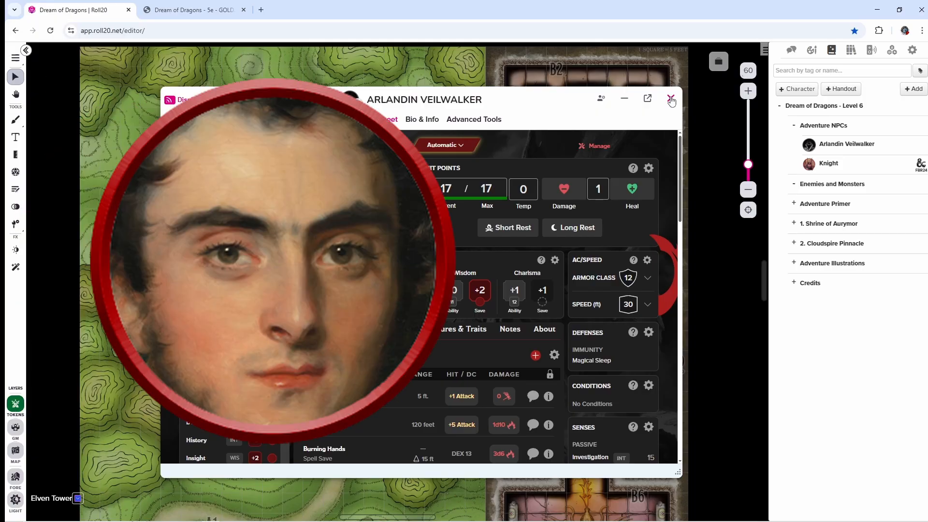
{"action": "left_click", "coordinate": [671, 100]}
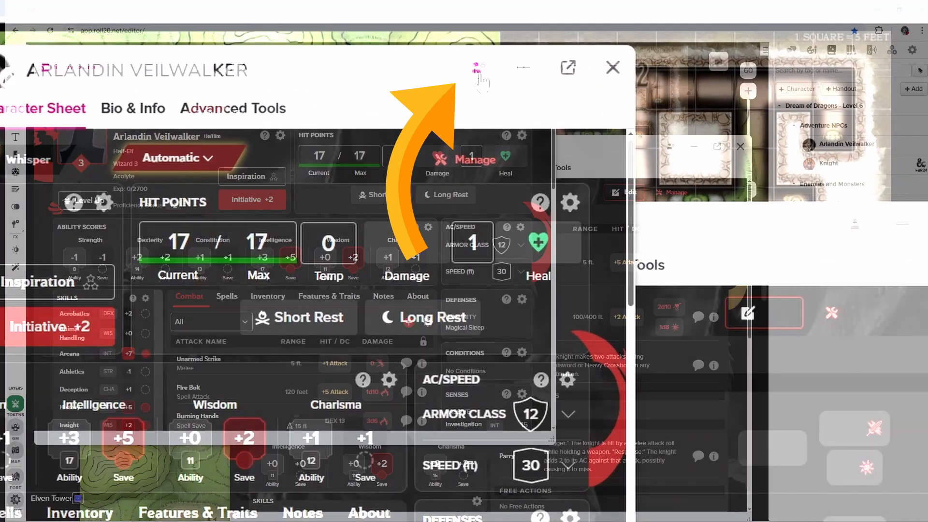
{"action": "left_click", "coordinate": [478, 67]}
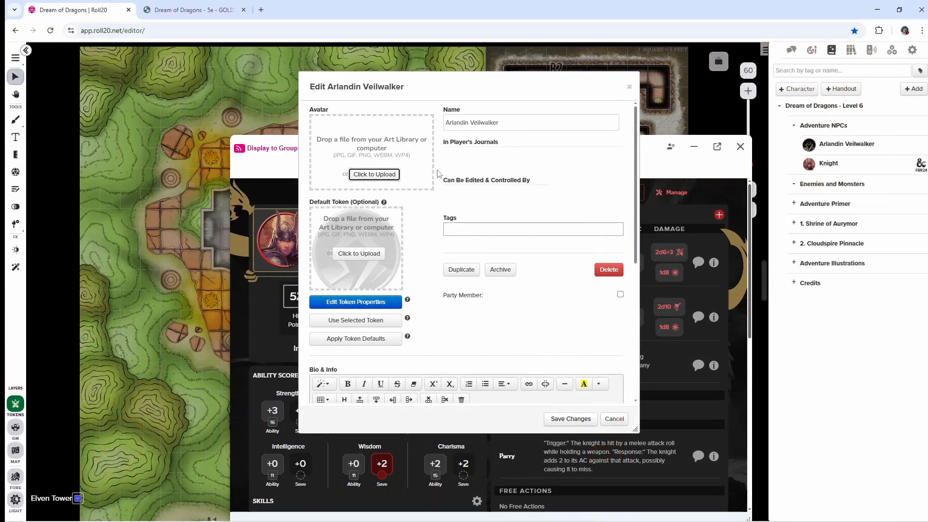
Show Arlandin Veilwalker in Elven Tower's journal and let Elven Tower edit and control the character
{"action": "left_click", "coordinate": [461, 126]}
{"action": "left_click", "coordinate": [474, 159]}
{"action": "left_click", "coordinate": [466, 167]}
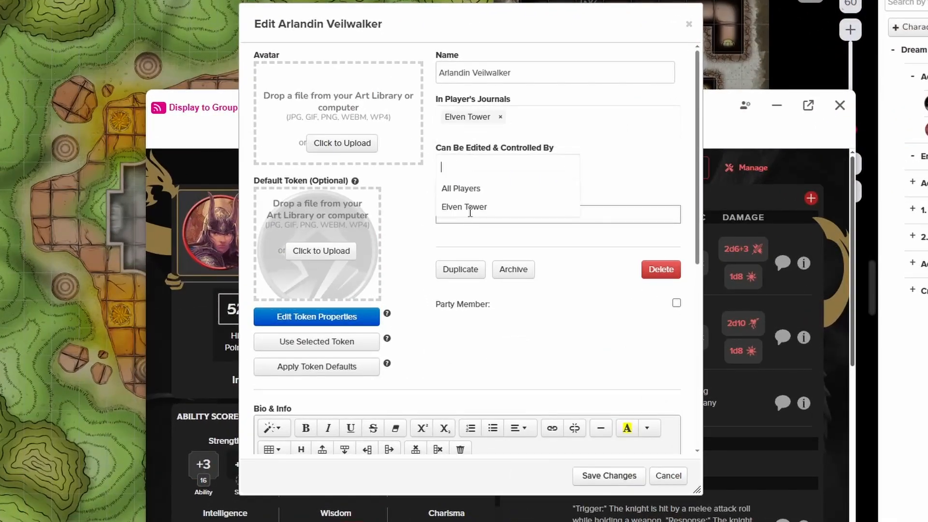
{"action": "left_click", "coordinate": [471, 207]}
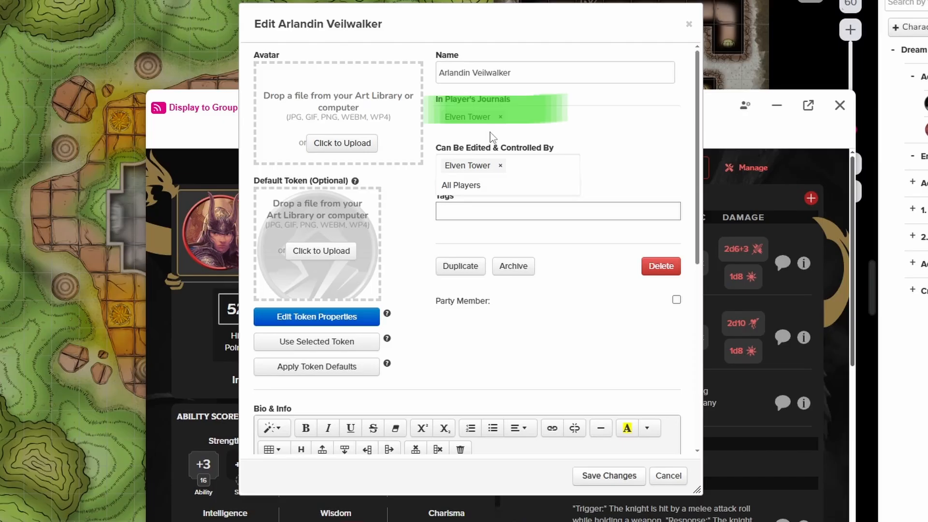
Upload Arlandin.png from the adventure's Tokens folder as Arlandin Veilwalker's avatar
{"action": "left_click", "coordinate": [339, 142]}
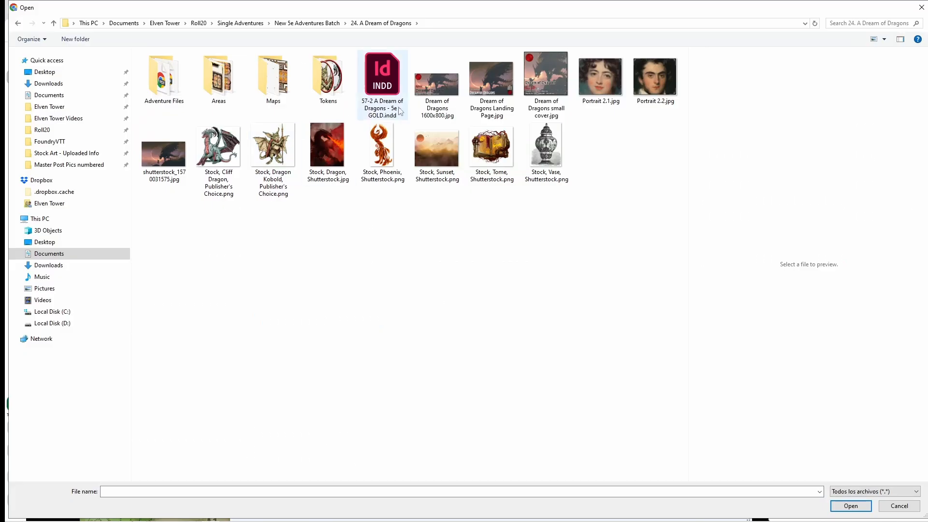
{"action": "double_click", "coordinate": [326, 80]}
{"action": "left_click", "coordinate": [163, 73]}
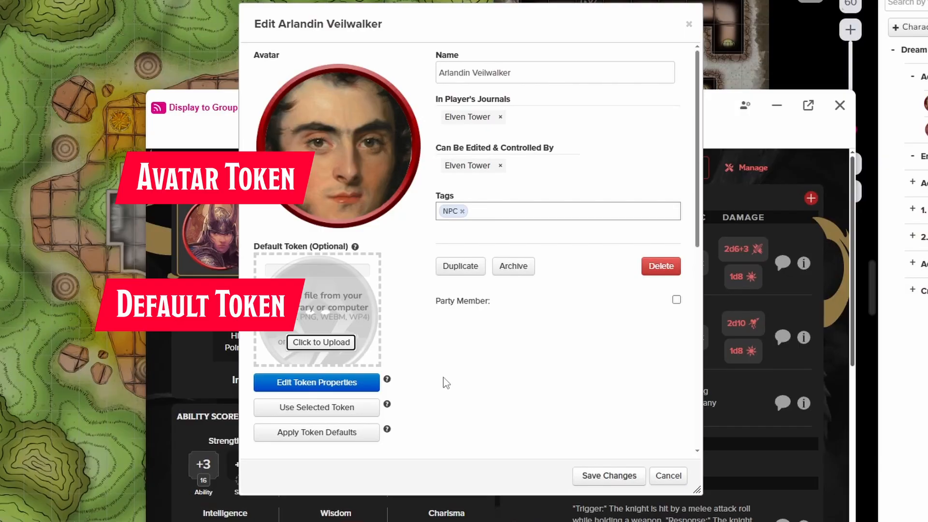
Enable Vision and Night Vision on Arlandin's default token, with a 60 ft night vision distance and the Dimming effect
{"action": "left_click", "coordinate": [337, 385]}
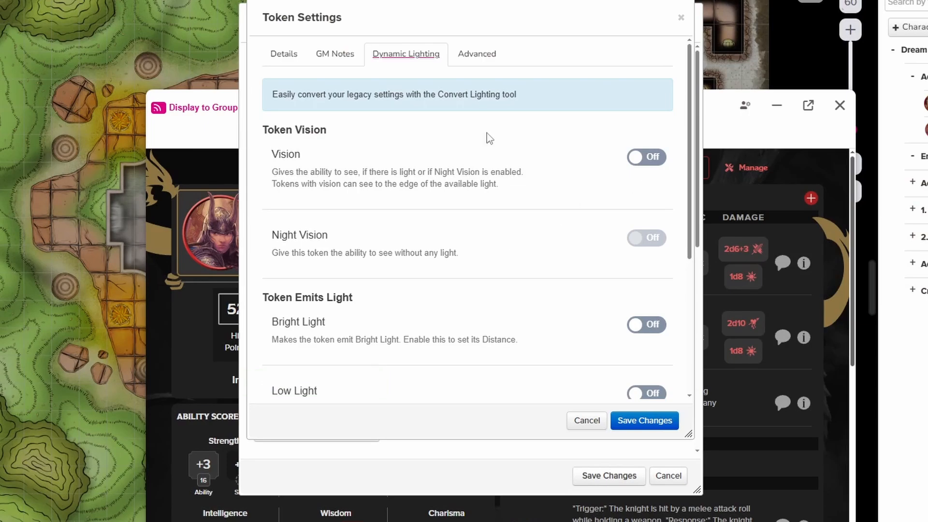
{"action": "left_click", "coordinate": [653, 158]}
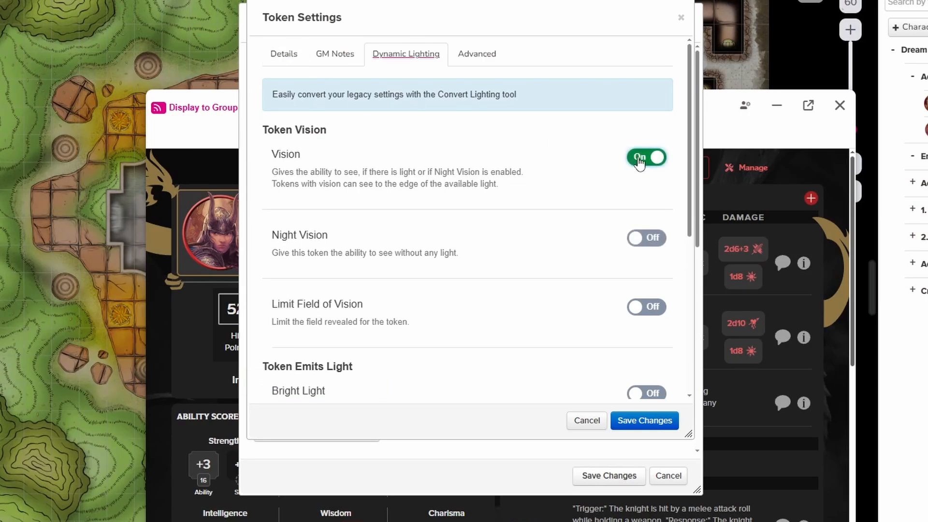
{"action": "left_click", "coordinate": [651, 244]}
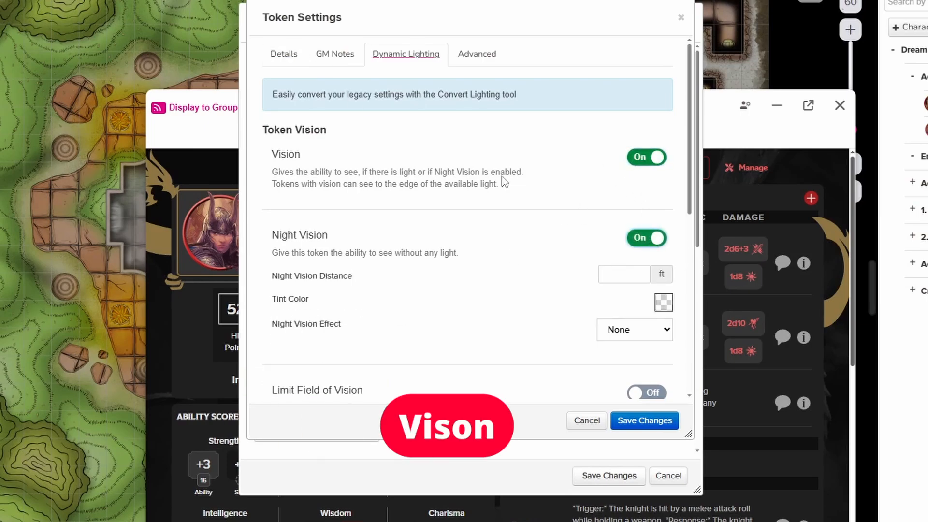
{"action": "left_click", "coordinate": [613, 280]}
{"action": "type", "text": "6"}
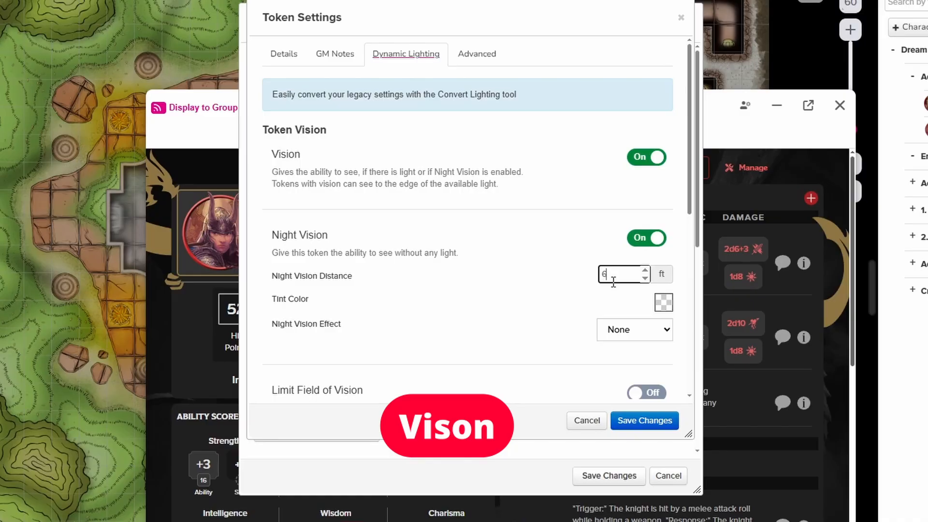
{"action": "type", "text": "0"}
{"action": "left_click", "coordinate": [626, 326]}
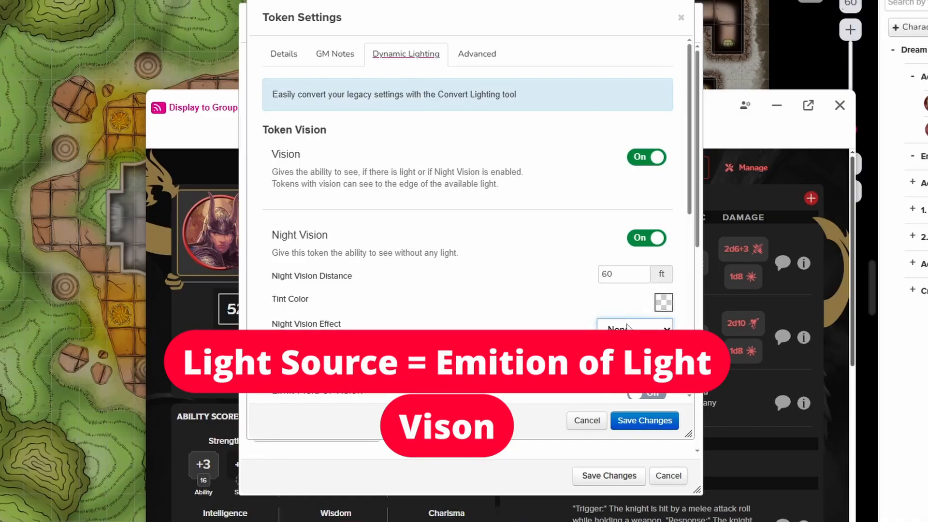
{"action": "left_click", "coordinate": [627, 360]}
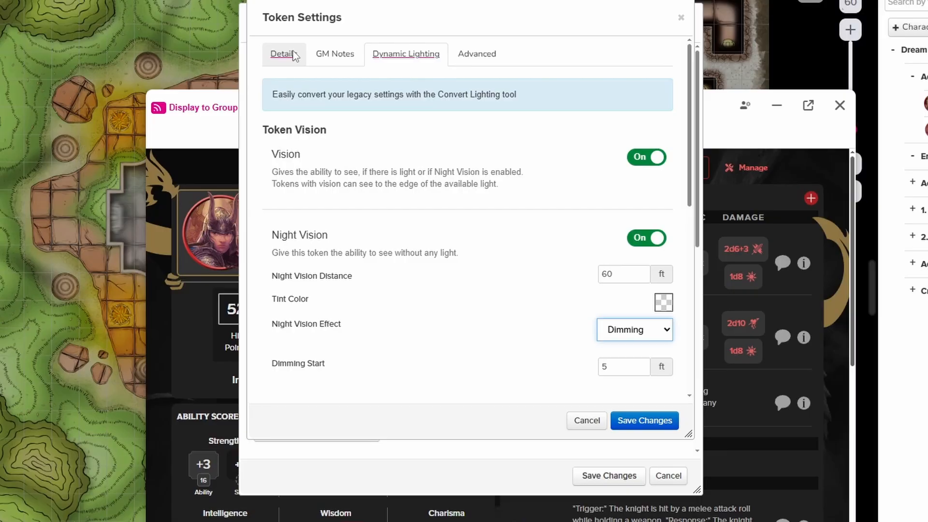
Link Arlandin's token Bar 1 to hp and Bar 2 to ac, save the token and character, and close the sheet
{"action": "left_click", "coordinate": [285, 54]}
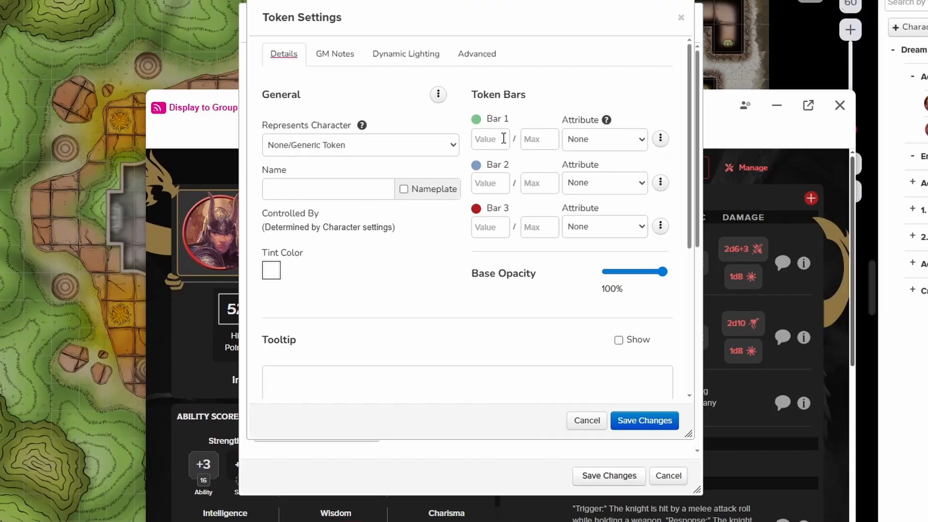
{"action": "left_click", "coordinate": [604, 139]}
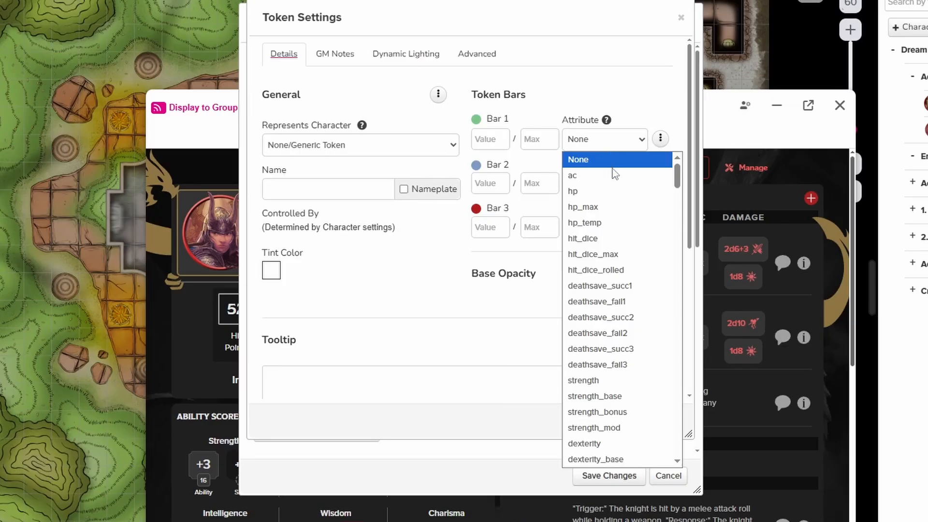
{"action": "left_click", "coordinate": [604, 191]}
{"action": "left_click", "coordinate": [587, 183]}
{"action": "left_click", "coordinate": [586, 218]}
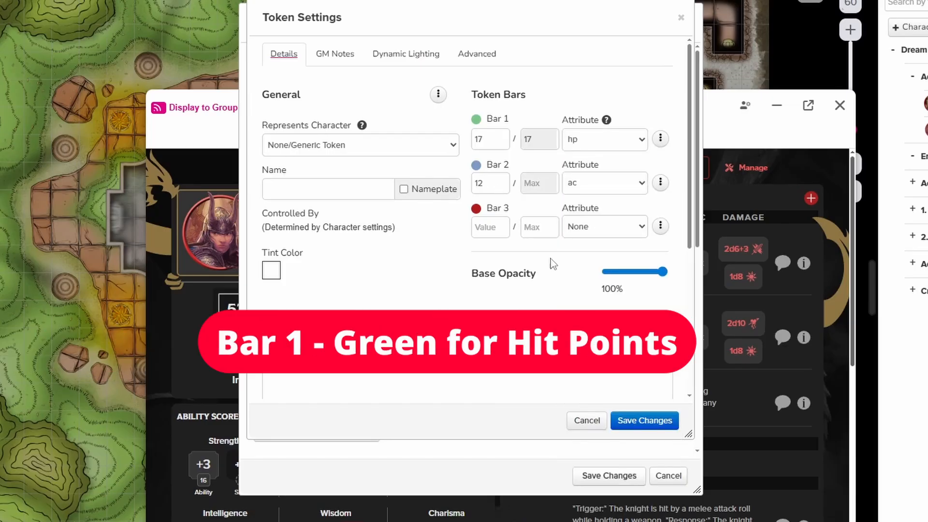
{"action": "left_click", "coordinate": [644, 419]}
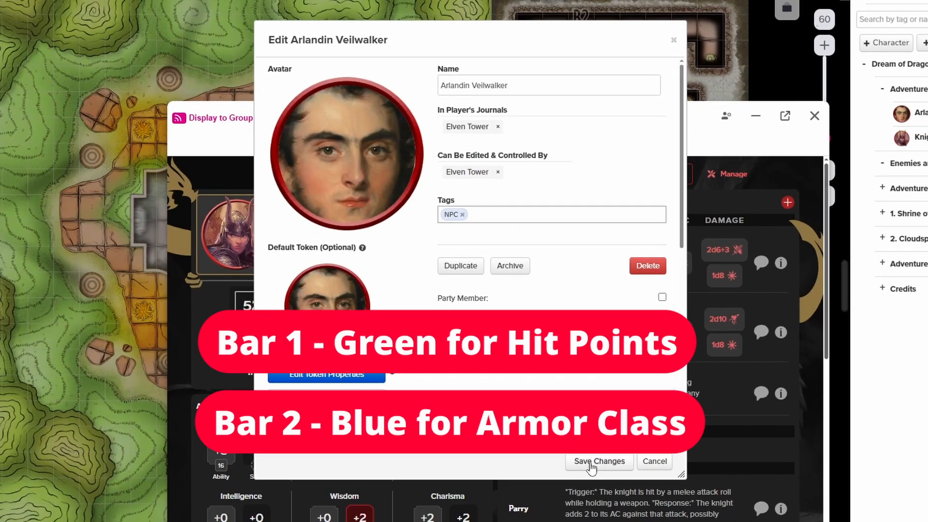
{"action": "left_click", "coordinate": [608, 475]}
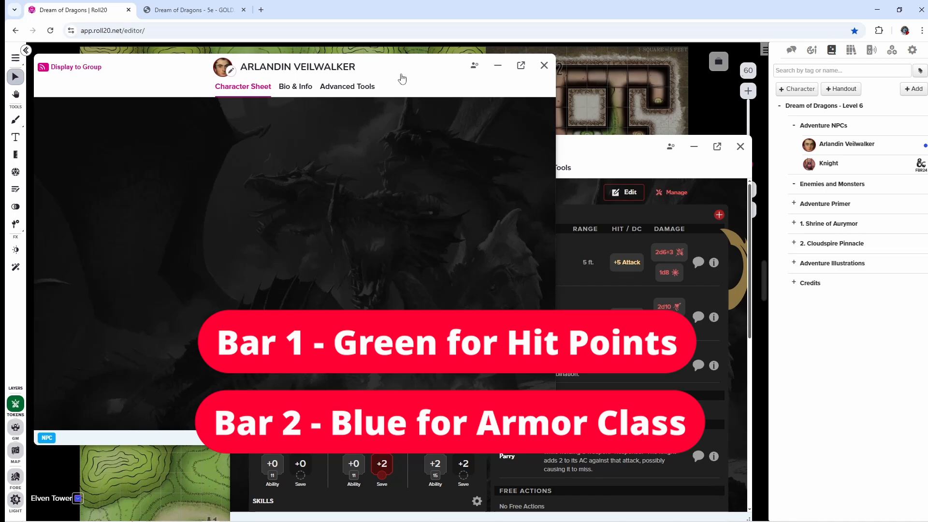
{"action": "left_click", "coordinate": [544, 65]}
Remove the Knight's existing avatar and default token, and upload wrenna.png from the Tokens folder as the new avatar
{"action": "left_click_drag", "start_coordinate": [586, 159], "coordinate": [528, 93]}
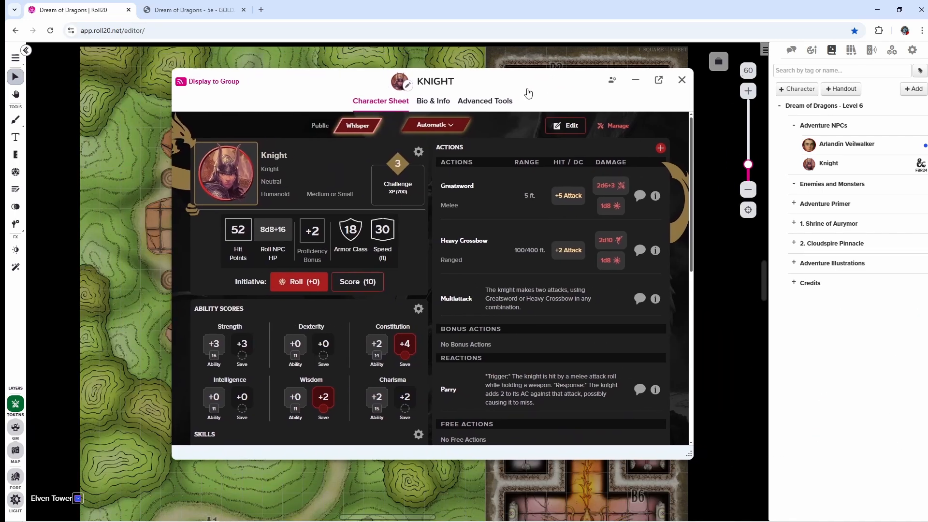
{"action": "left_click", "coordinate": [611, 82]}
{"action": "left_click", "coordinate": [420, 126]}
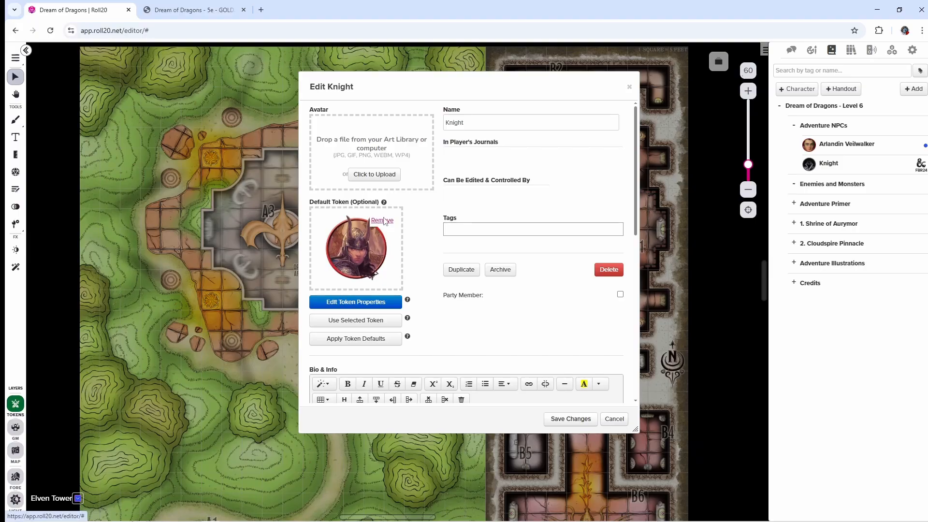
{"action": "left_click", "coordinate": [383, 220]}
{"action": "left_click", "coordinate": [489, 310]}
{"action": "left_click", "coordinate": [375, 174]}
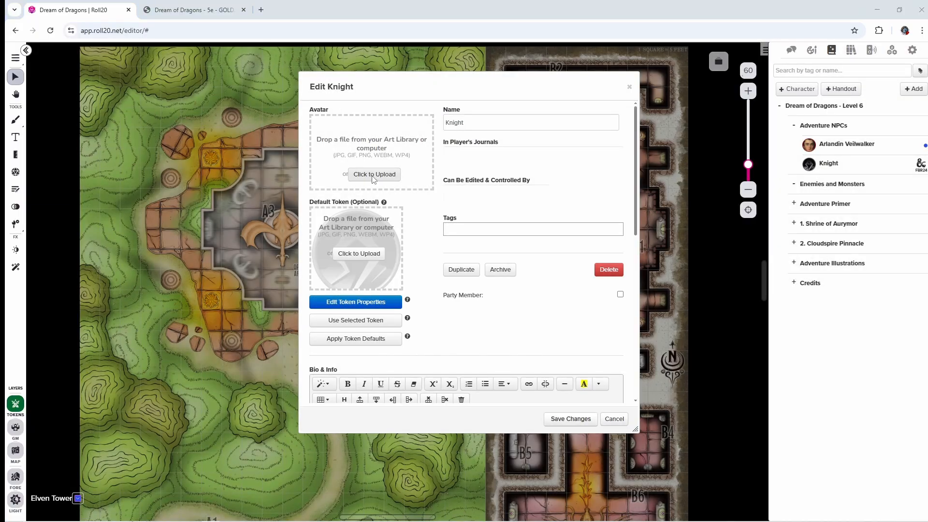
{"action": "double_click", "coordinate": [213, 206]}
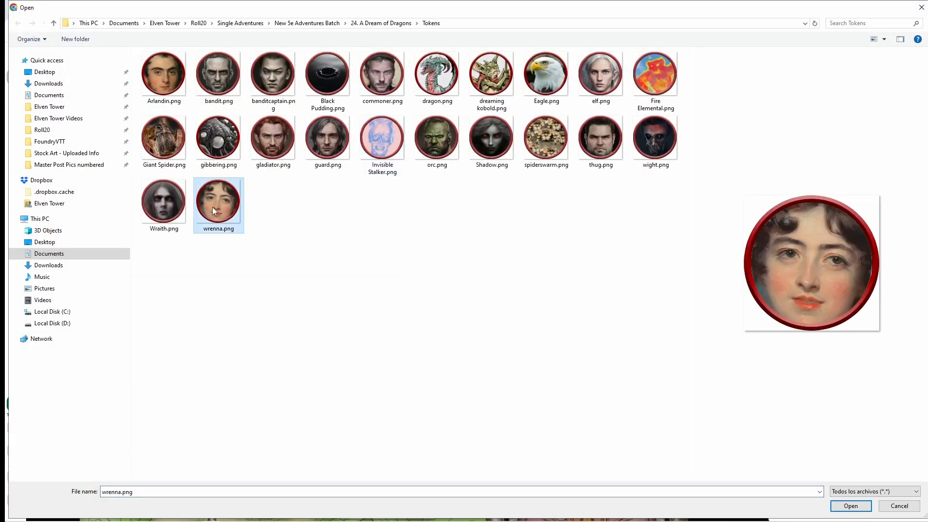
Give Elven Tower journal access and control of the Knight, and tag the character as NPC
{"action": "left_click", "coordinate": [466, 155]}
{"action": "left_click", "coordinate": [459, 185]}
{"action": "left_click", "coordinate": [461, 191]}
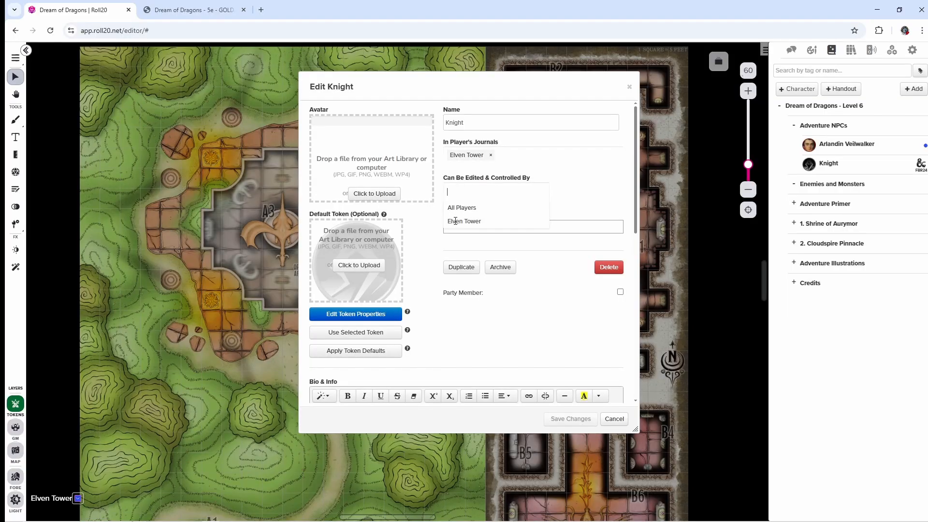
{"action": "left_click", "coordinate": [457, 220]}
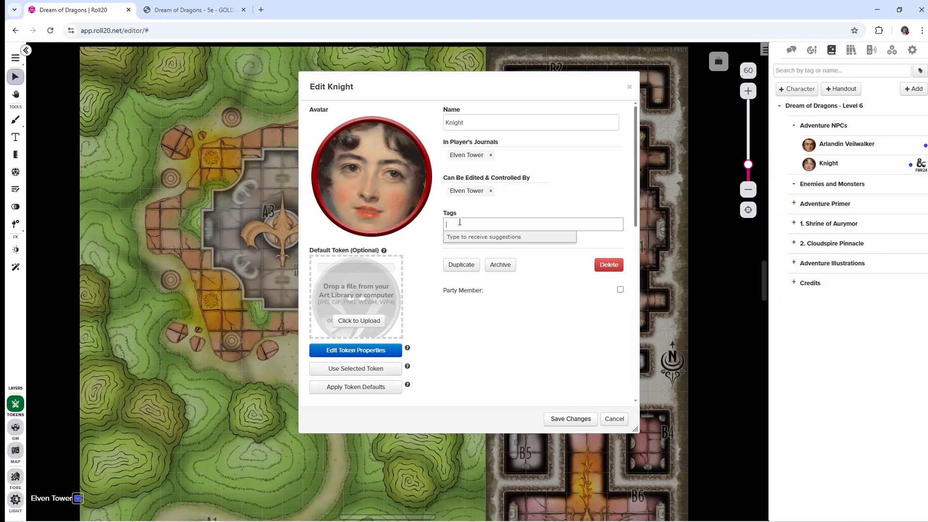
{"action": "type", "text": "NPC"}
{"action": "key", "text": "Return"}
Link the Knight's token Bar 1 to hp and Bar 2 to ac, save the token and character, and close the sheet
{"action": "left_click", "coordinate": [356, 350]}
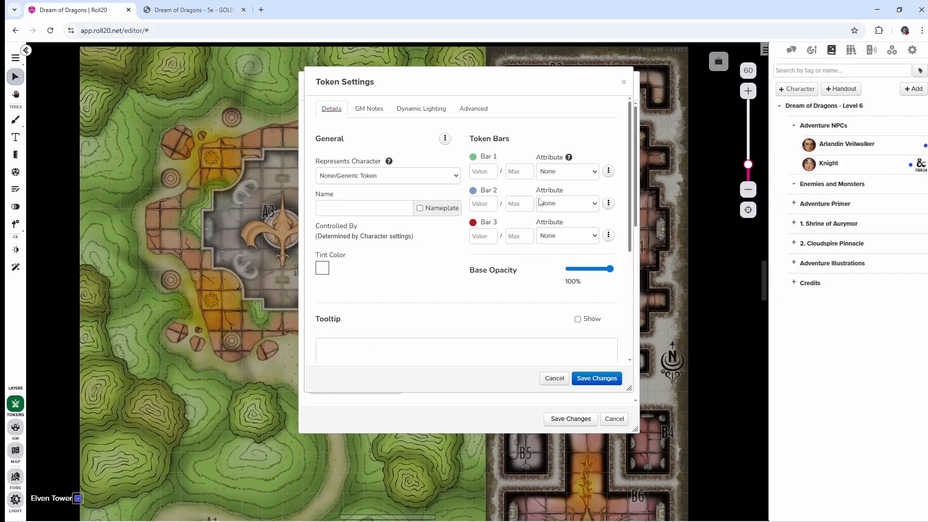
{"action": "left_click", "coordinate": [556, 172]}
{"action": "left_click", "coordinate": [548, 208]}
{"action": "left_click", "coordinate": [553, 204]}
{"action": "left_click", "coordinate": [548, 230]}
{"action": "left_click", "coordinate": [598, 379]}
{"action": "left_click", "coordinate": [569, 419]}
{"action": "left_click", "coordinate": [544, 65]}
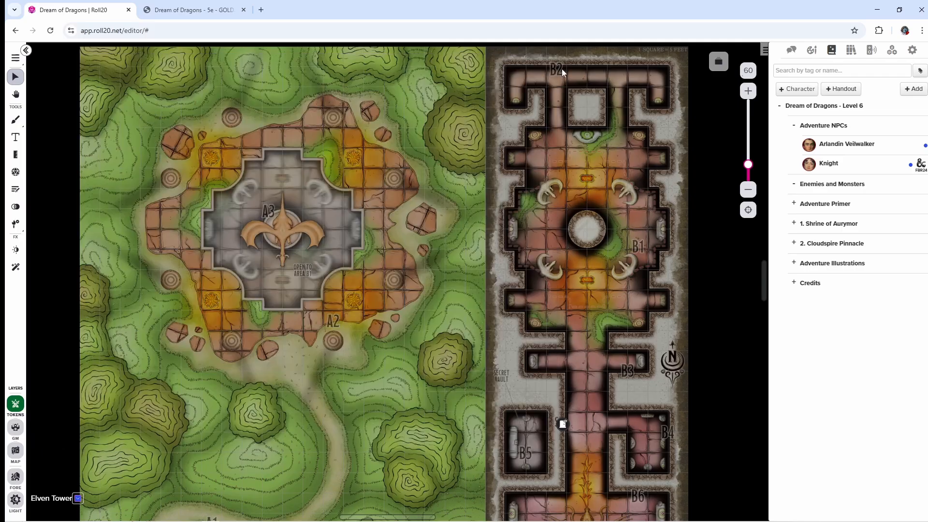
Place the Knight's token on the east side of area A3, move Arlandin's token closer to it, and select the Knight's token
{"action": "left_click_drag", "start_coordinate": [828, 164], "coordinate": [356, 225]}
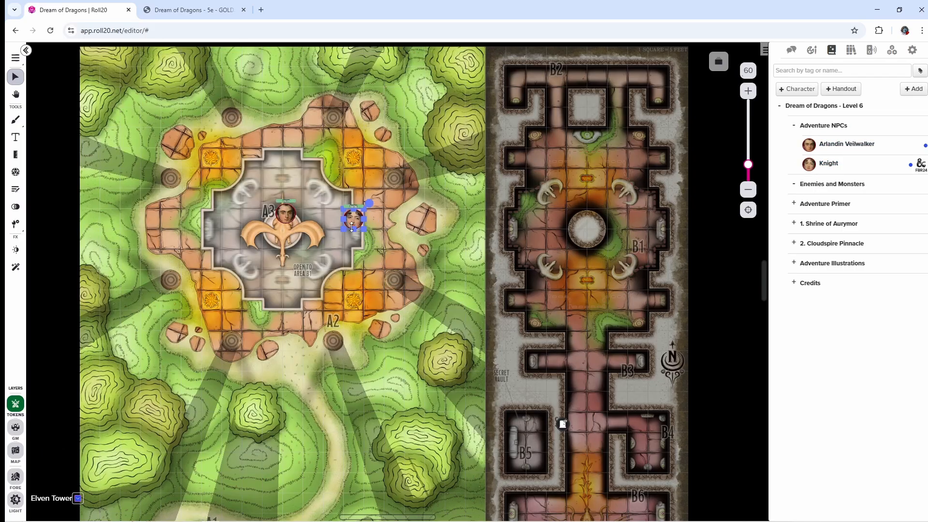
{"action": "left_click_drag", "start_coordinate": [286, 218], "coordinate": [314, 222]}
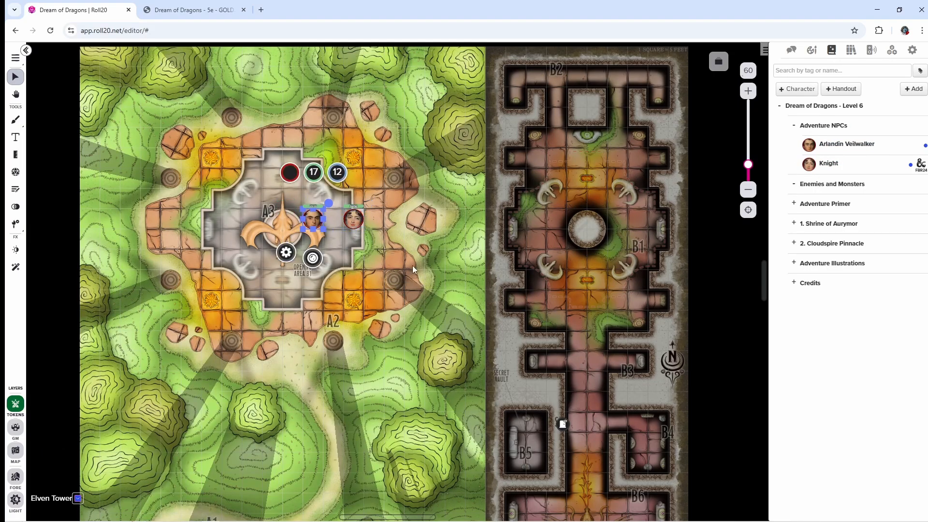
{"action": "left_click", "coordinate": [354, 219]}
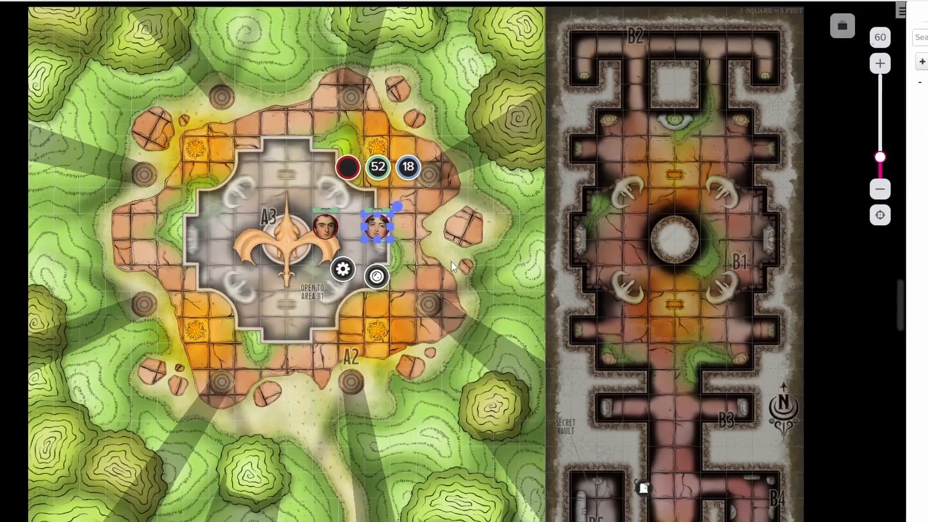